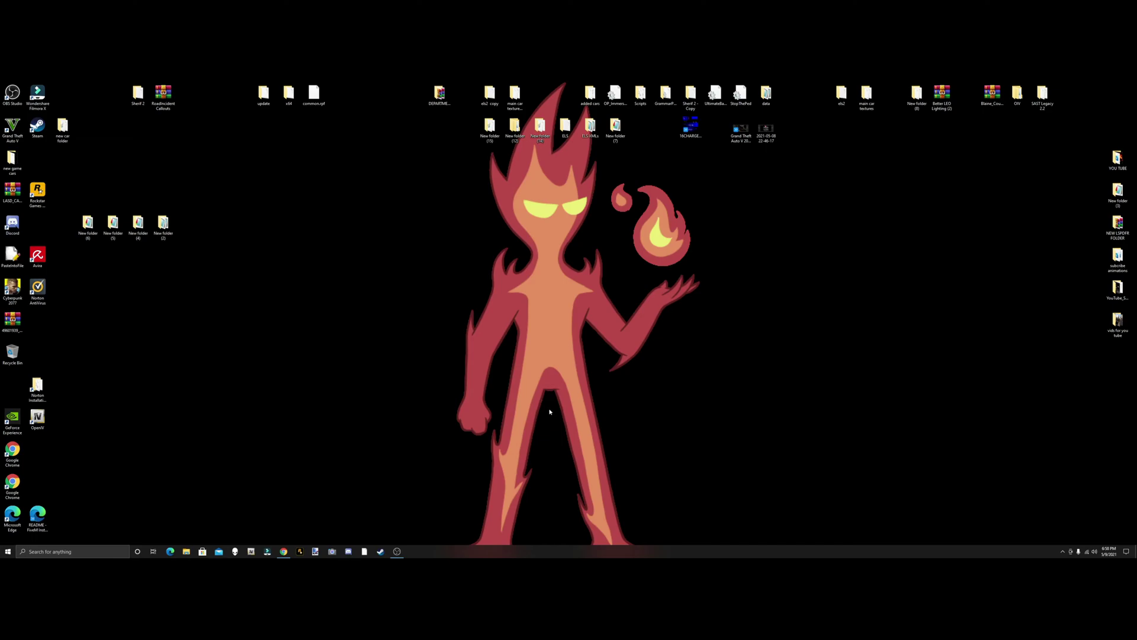
Step: Download the Police Tape 3.0 zip from its LSPDFR page in Chrome, accepting the download terms
{"action": "left_click", "coordinate": [284, 552]}
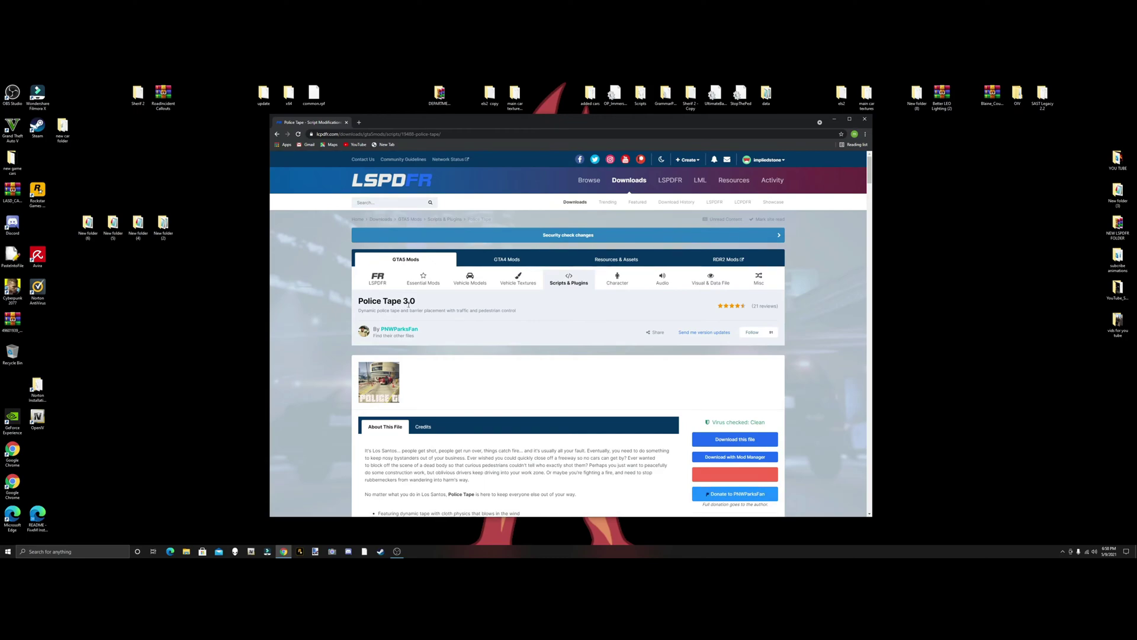
{"action": "scroll", "coordinate": [667, 320], "scroll_direction": "down", "scroll_amount": 2}
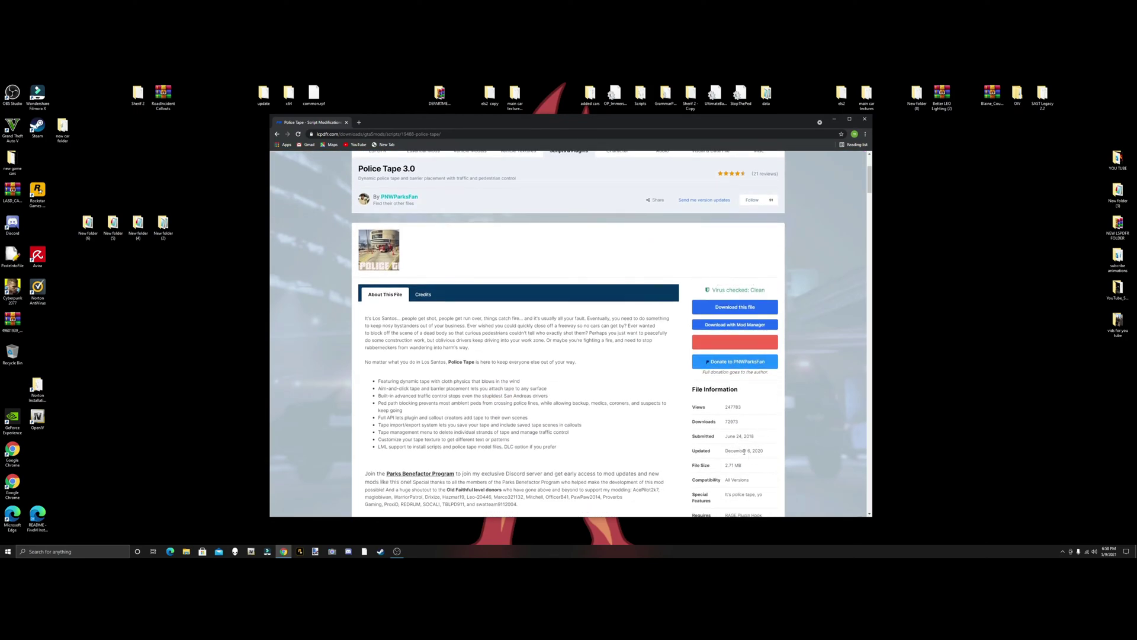
{"action": "scroll", "coordinate": [640, 415], "scroll_direction": "up", "scroll_amount": 2}
{"action": "scroll", "coordinate": [622, 399], "scroll_direction": "down", "scroll_amount": 1}
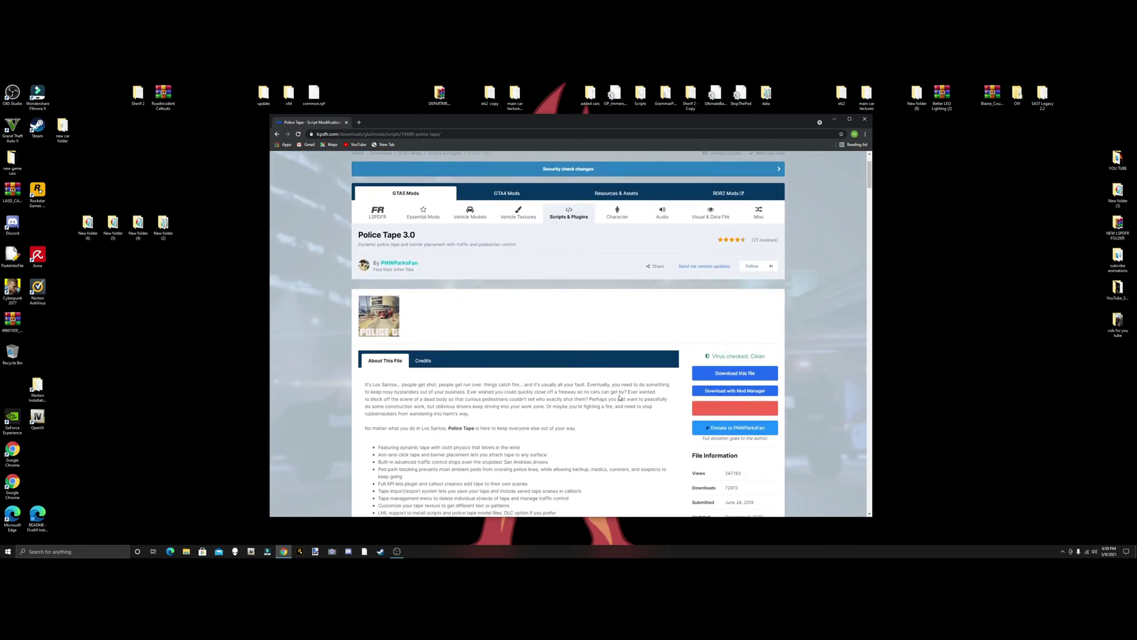
{"action": "left_click", "coordinate": [741, 373]}
{"action": "left_click", "coordinate": [738, 260]}
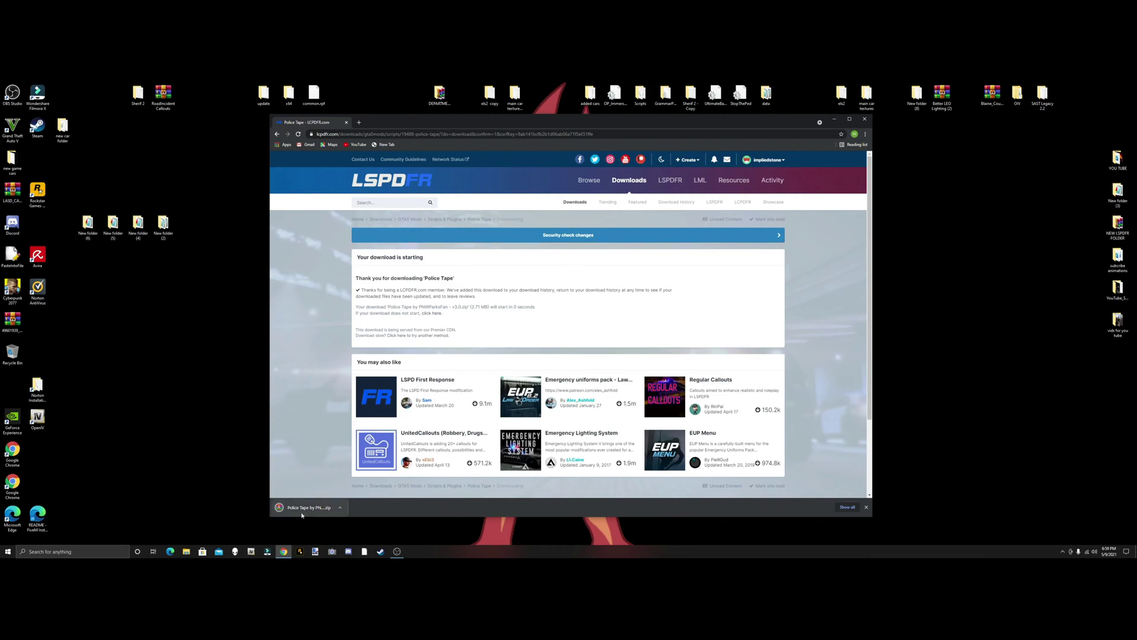
Step: Save the Police Tape zip to the desktop, close Chrome and open the archive in WinRAR
{"action": "left_click_drag", "start_coordinate": [301, 515], "coordinate": [994, 403]}
{"action": "left_click", "coordinate": [865, 120]}
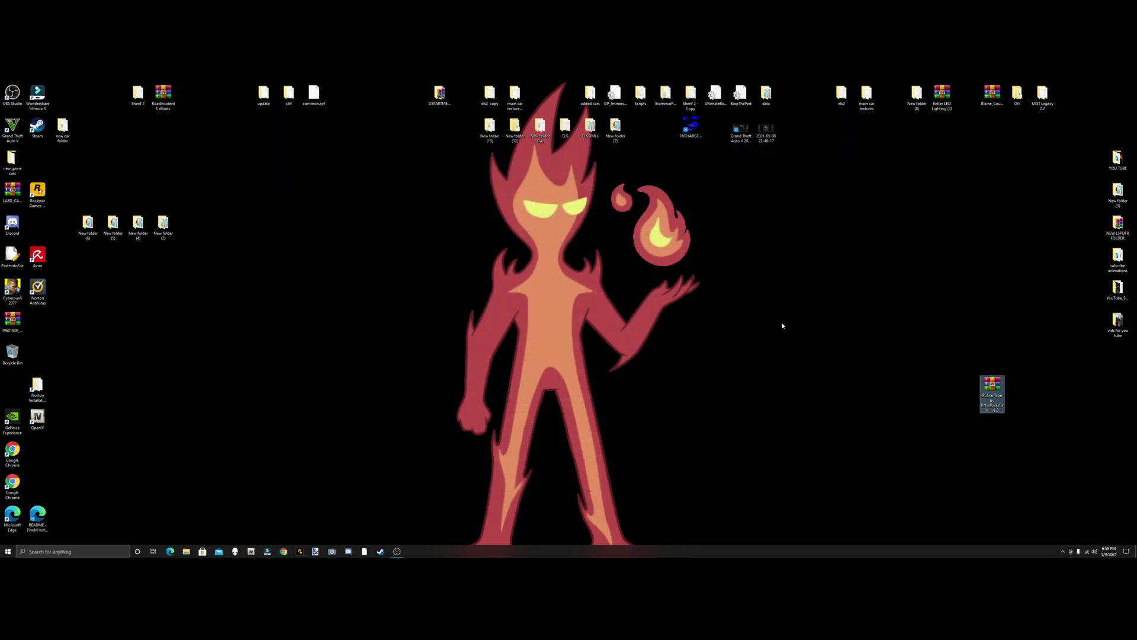
{"action": "double_click", "coordinate": [998, 386]}
{"action": "left_click_drag", "start_coordinate": [984, 373], "coordinate": [858, 278]}
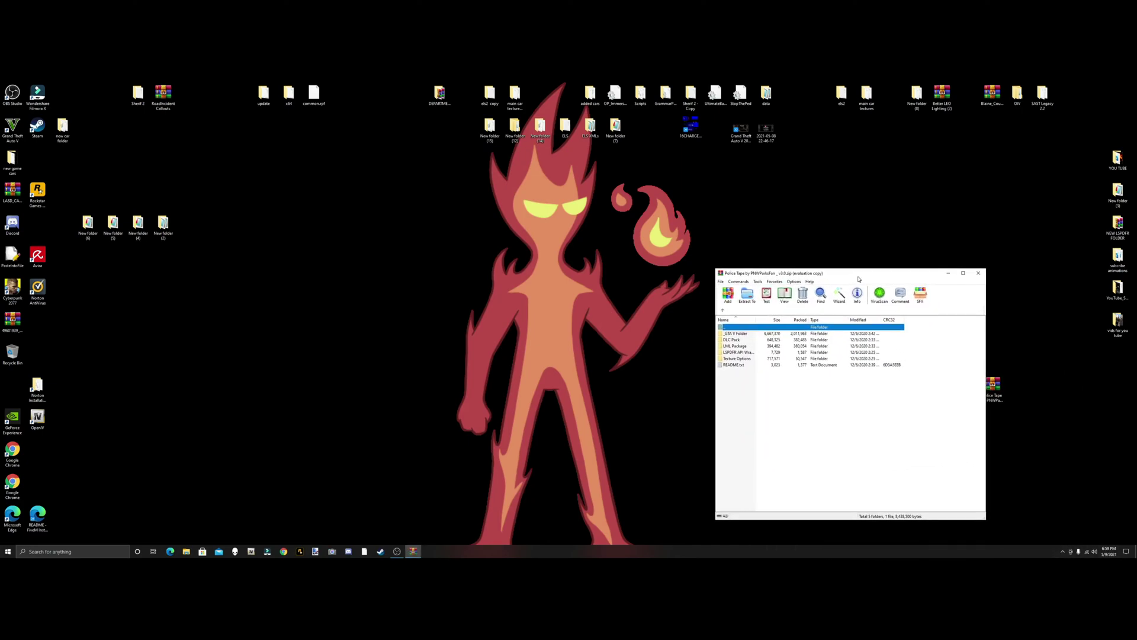
{"action": "left_click", "coordinate": [901, 371]}
Step: Browse the archive's DLC Pack and GTA V Folder contents, then close WinRAR
{"action": "double_click", "coordinate": [730, 340]}
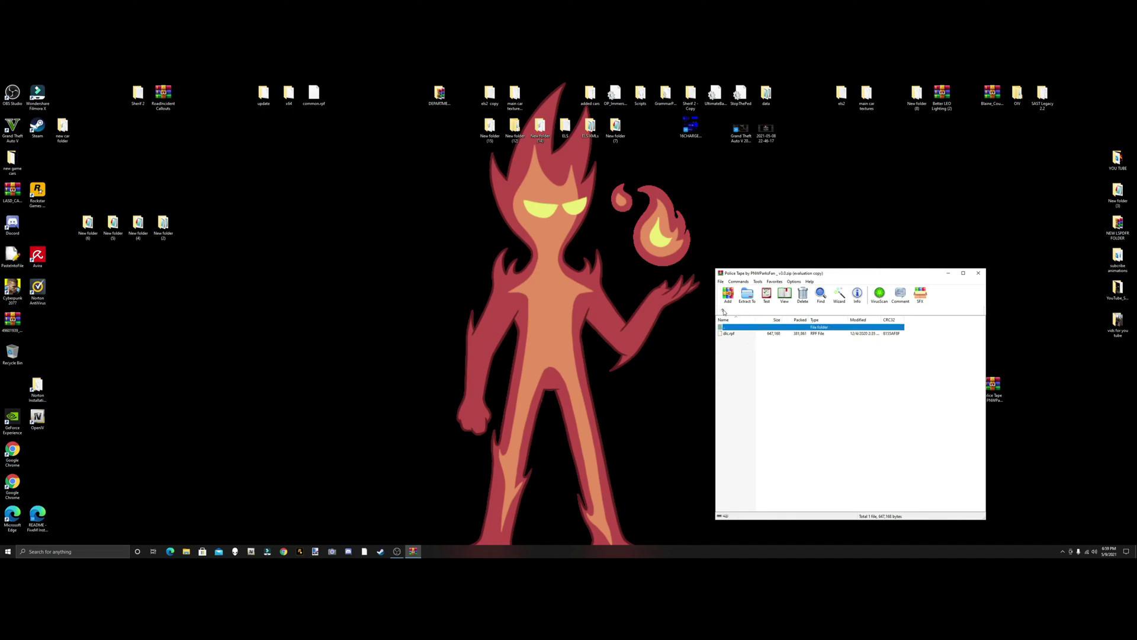
{"action": "left_click", "coordinate": [722, 310]}
{"action": "double_click", "coordinate": [736, 333]}
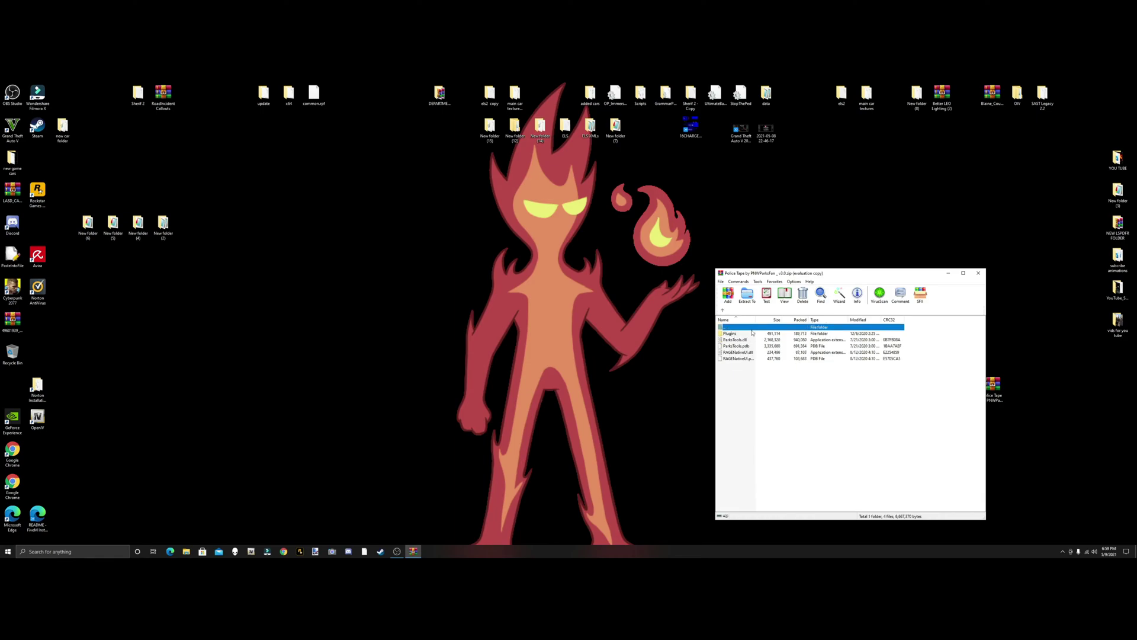
{"action": "double_click", "coordinate": [741, 325]}
{"action": "double_click", "coordinate": [801, 325]}
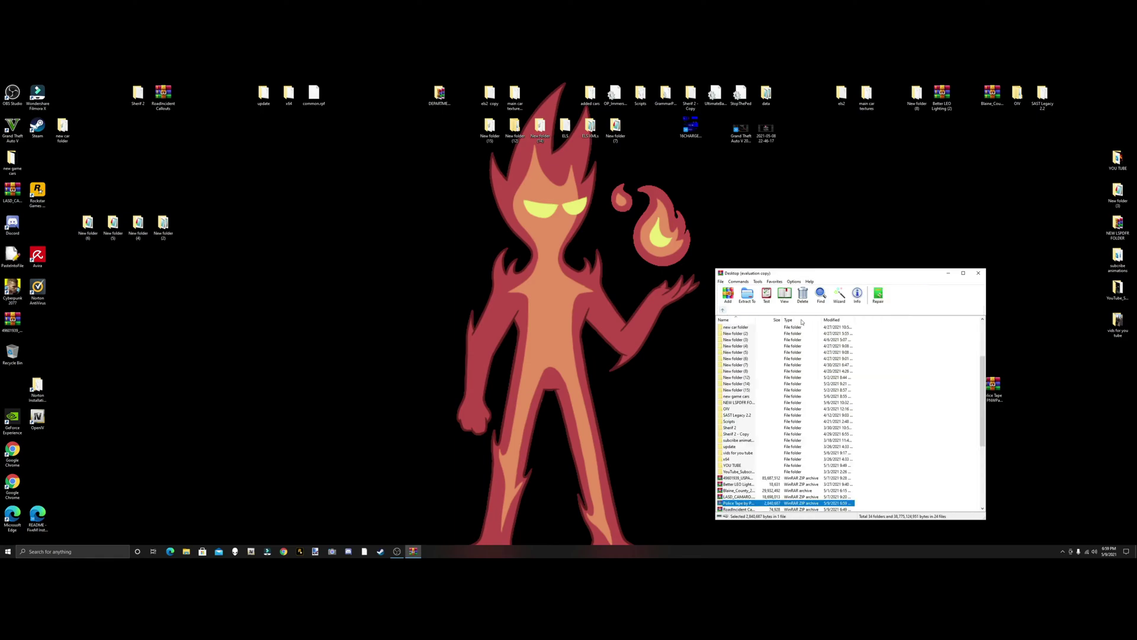
{"action": "left_click", "coordinate": [978, 273]}
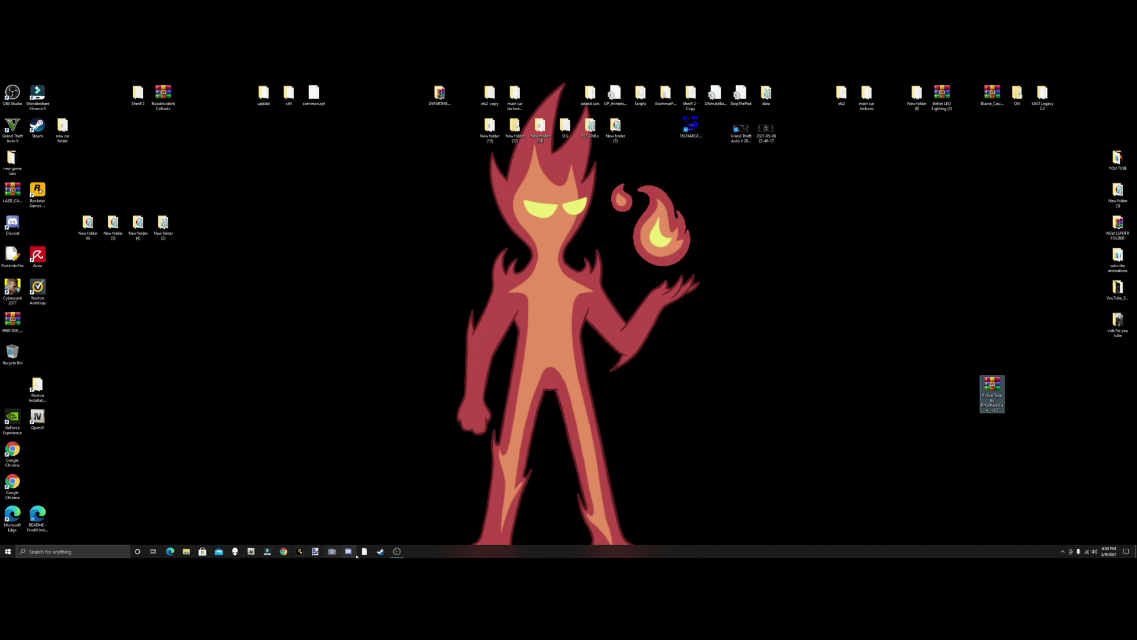
Step: Open File Explorer and browse to OS (C:) > Program Files (x86) > Steam > steamapps > common
{"action": "left_click", "coordinate": [186, 551]}
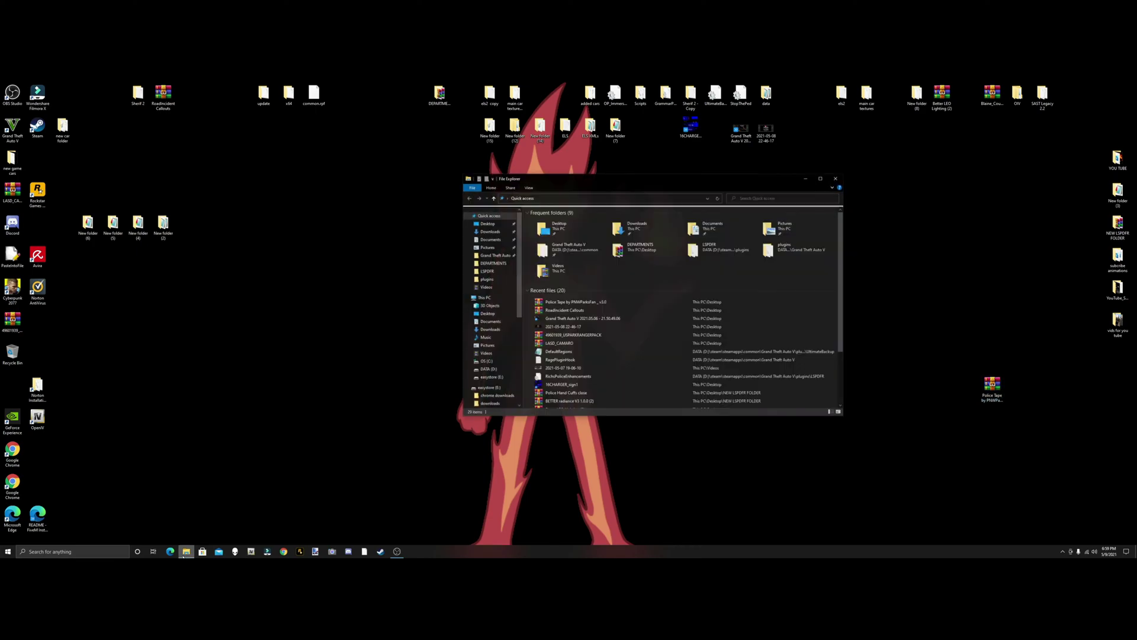
{"action": "left_click_drag", "start_coordinate": [562, 188], "coordinate": [450, 196]}
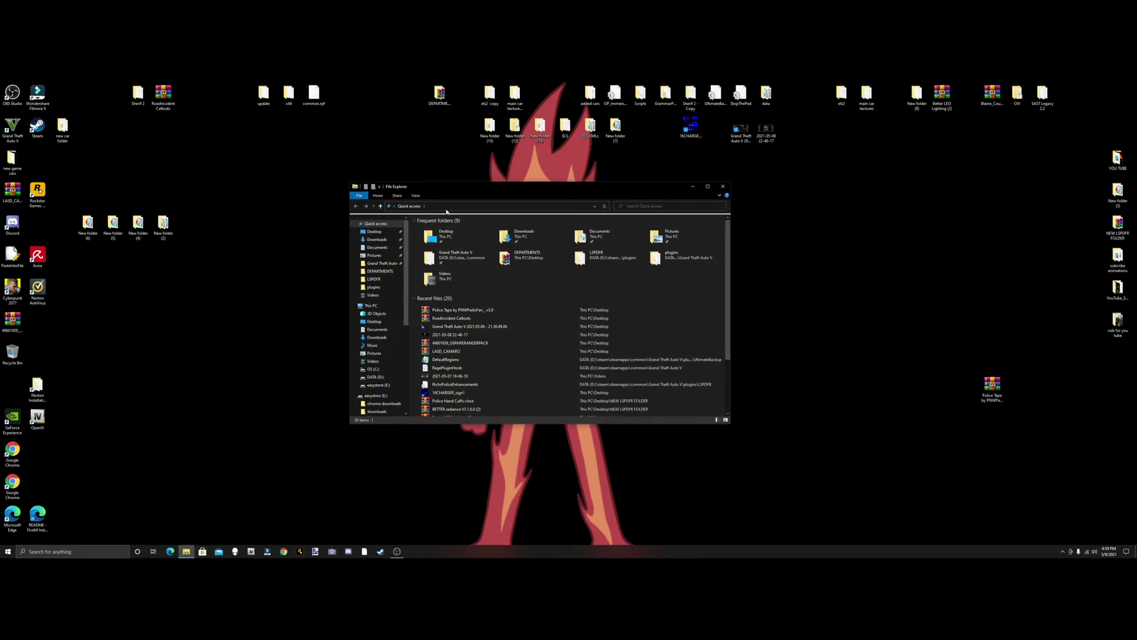
{"action": "double_click", "coordinate": [367, 307]}
{"action": "left_click", "coordinate": [561, 305]}
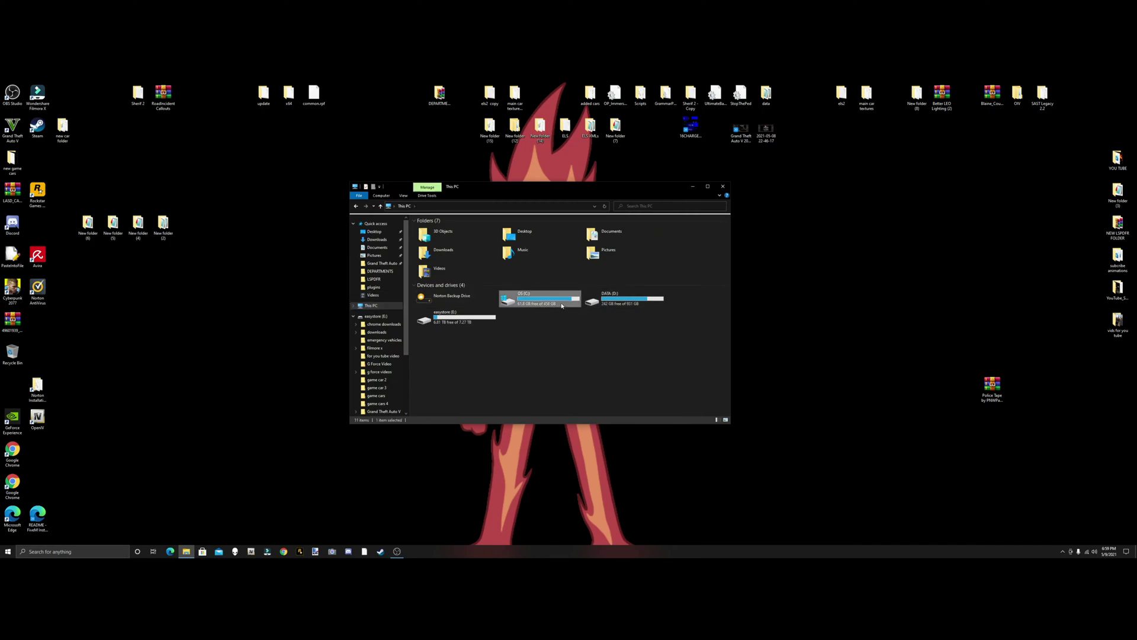
{"action": "double_click", "coordinate": [561, 305]}
{"action": "left_click", "coordinate": [433, 257]}
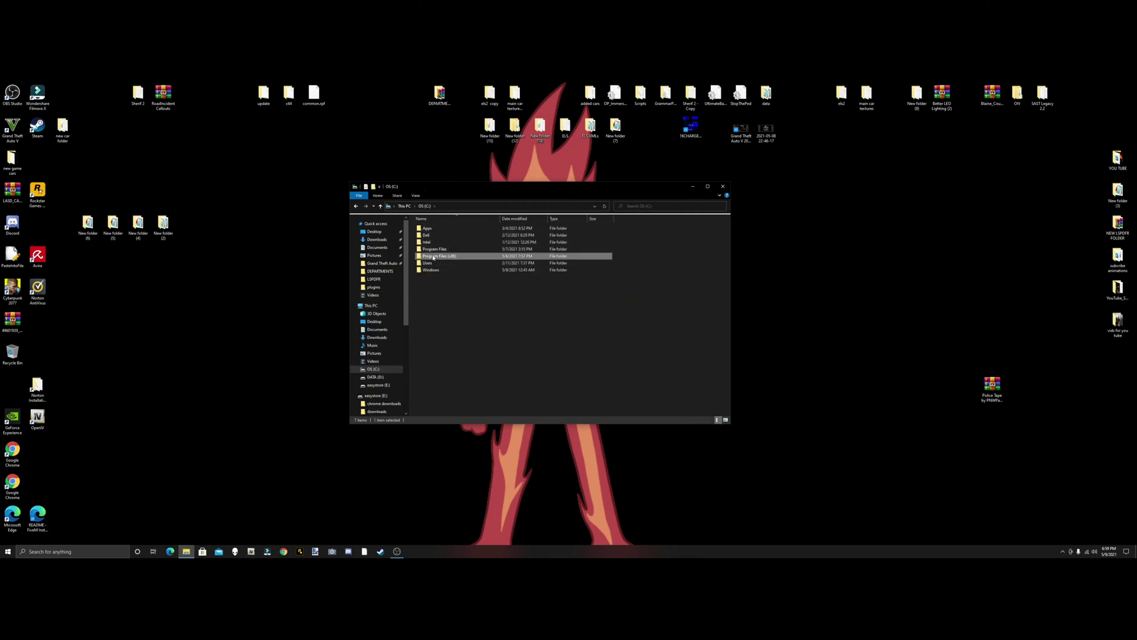
{"action": "double_click", "coordinate": [433, 257]}
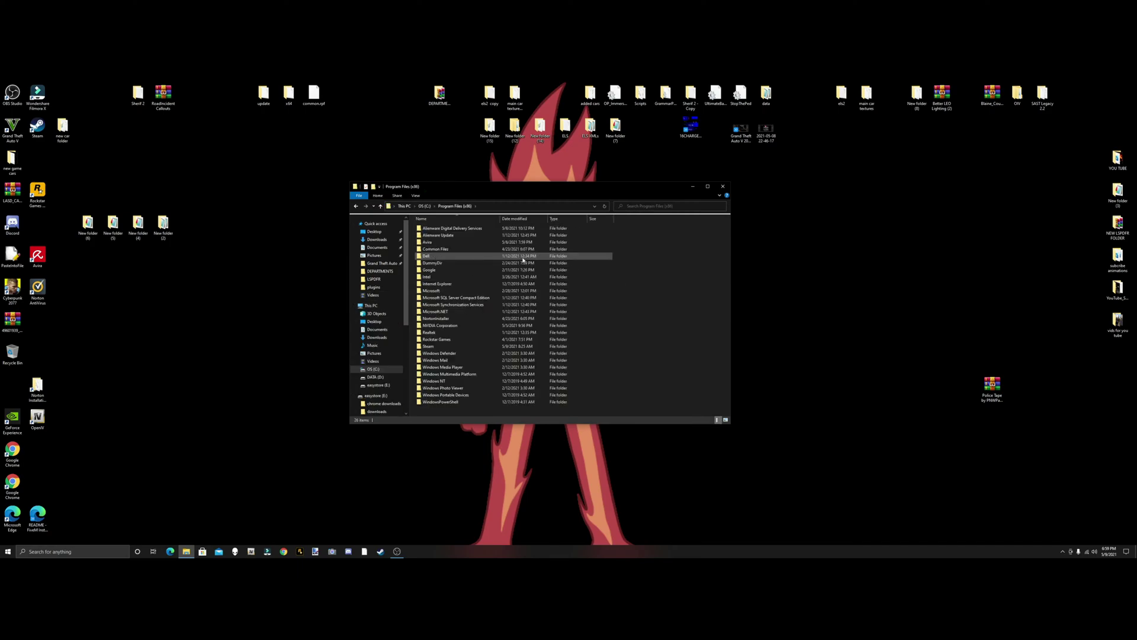
{"action": "double_click", "coordinate": [450, 346]}
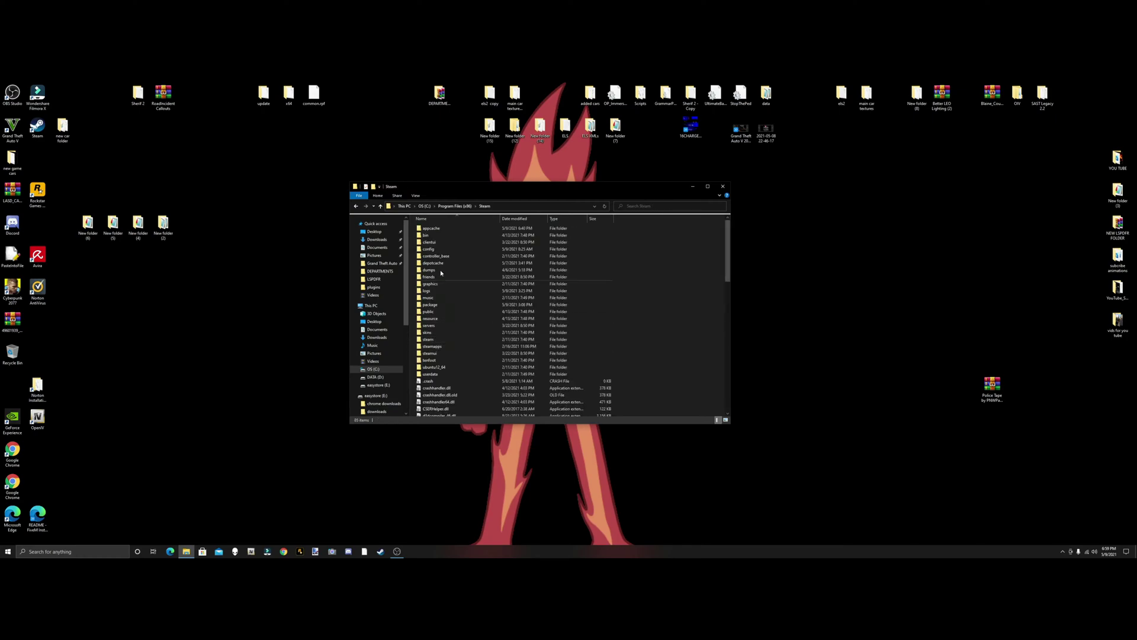
{"action": "double_click", "coordinate": [435, 346]}
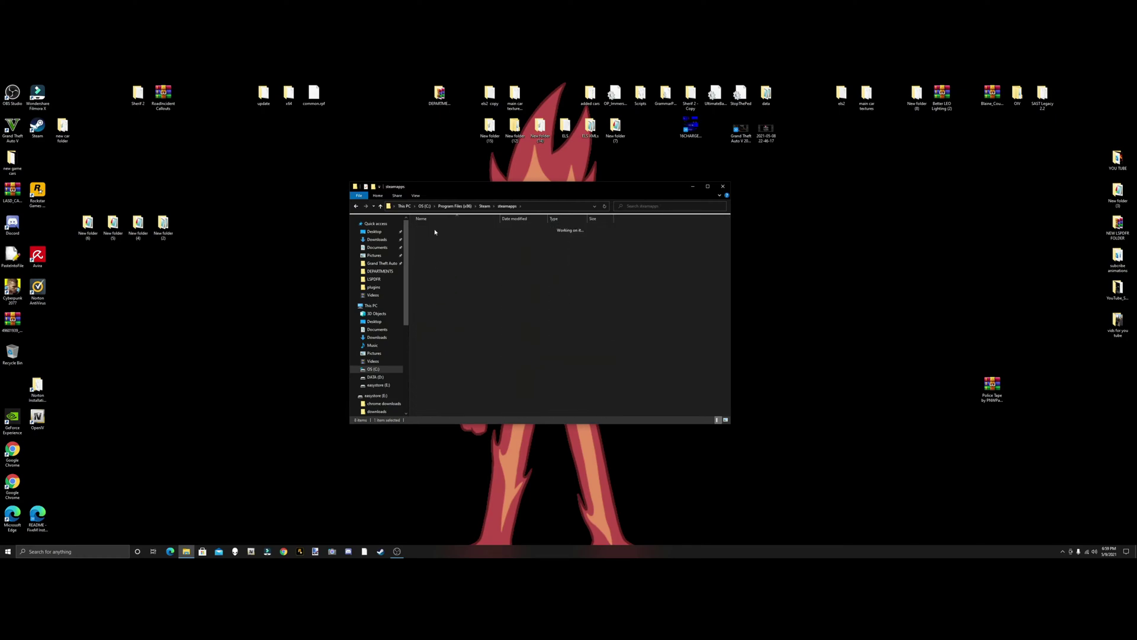
{"action": "double_click", "coordinate": [434, 229]}
Step: Switch to DATA (D:) and open steam > steamapps > common > Grand Theft Auto V
{"action": "left_click", "coordinate": [375, 377]}
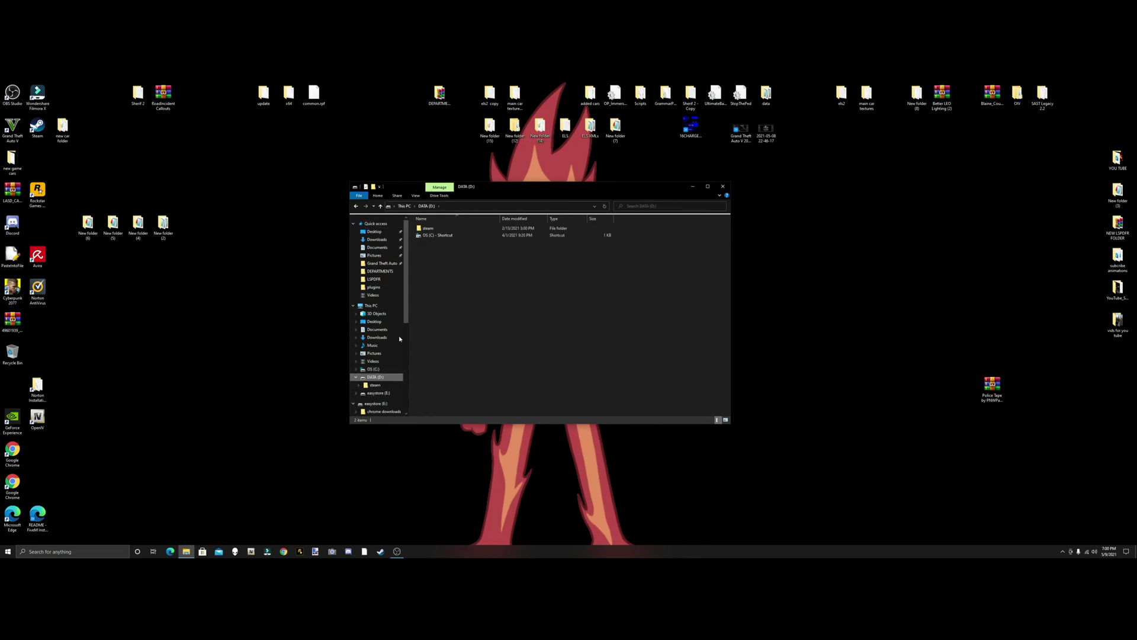
{"action": "double_click", "coordinate": [433, 228]}
{"action": "double_click", "coordinate": [433, 232]}
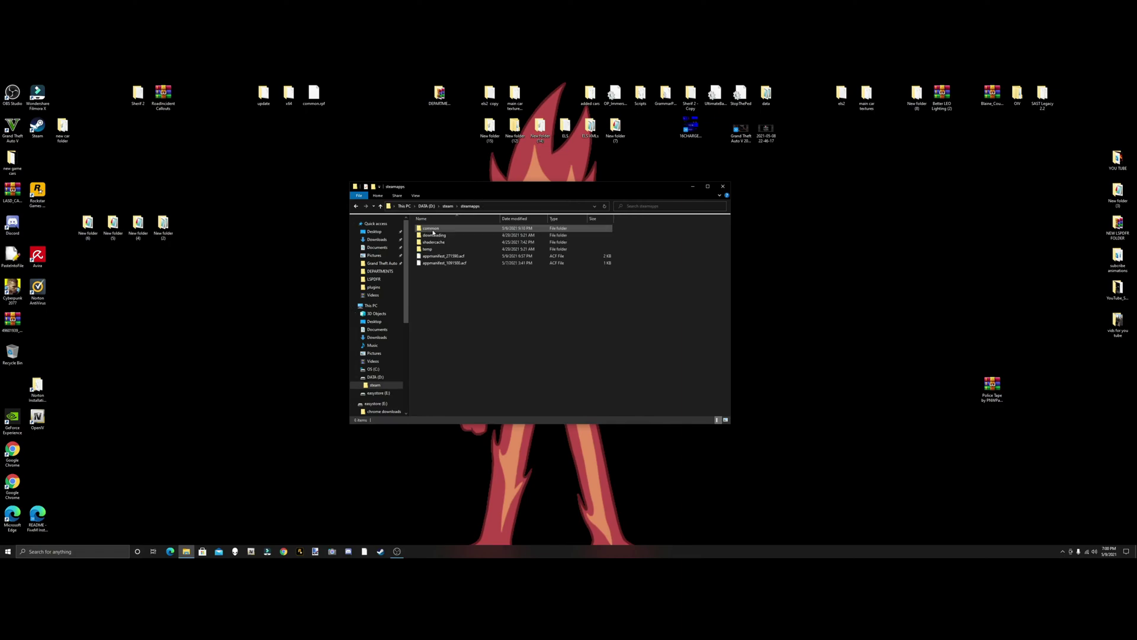
{"action": "double_click", "coordinate": [433, 230]}
{"action": "double_click", "coordinate": [438, 236]}
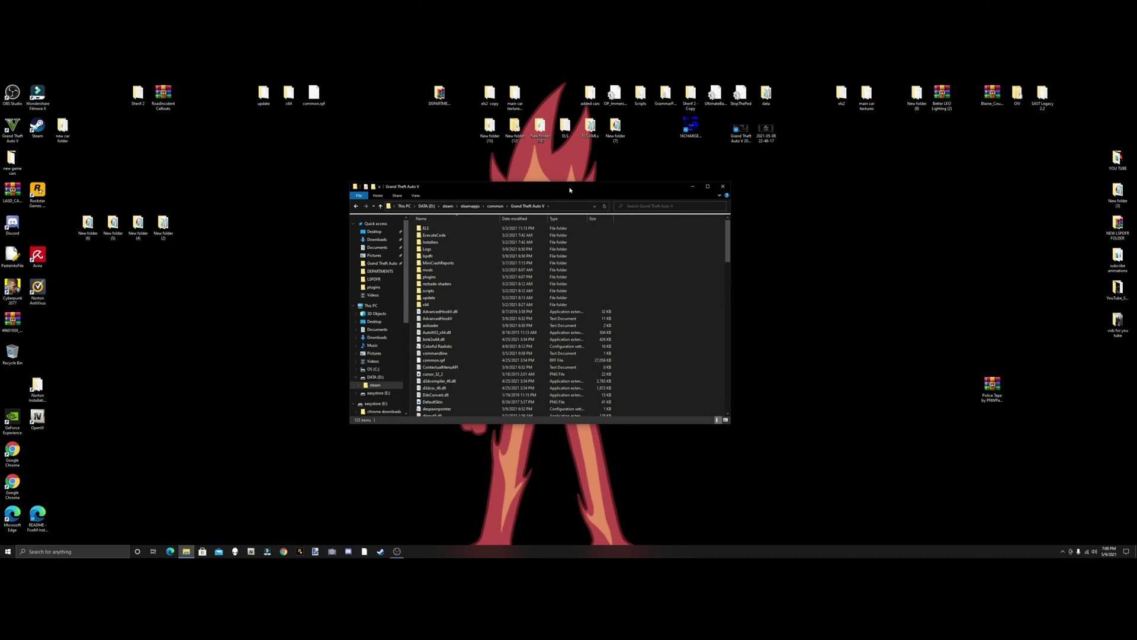
{"action": "left_click_drag", "start_coordinate": [570, 189], "coordinate": [470, 185]}
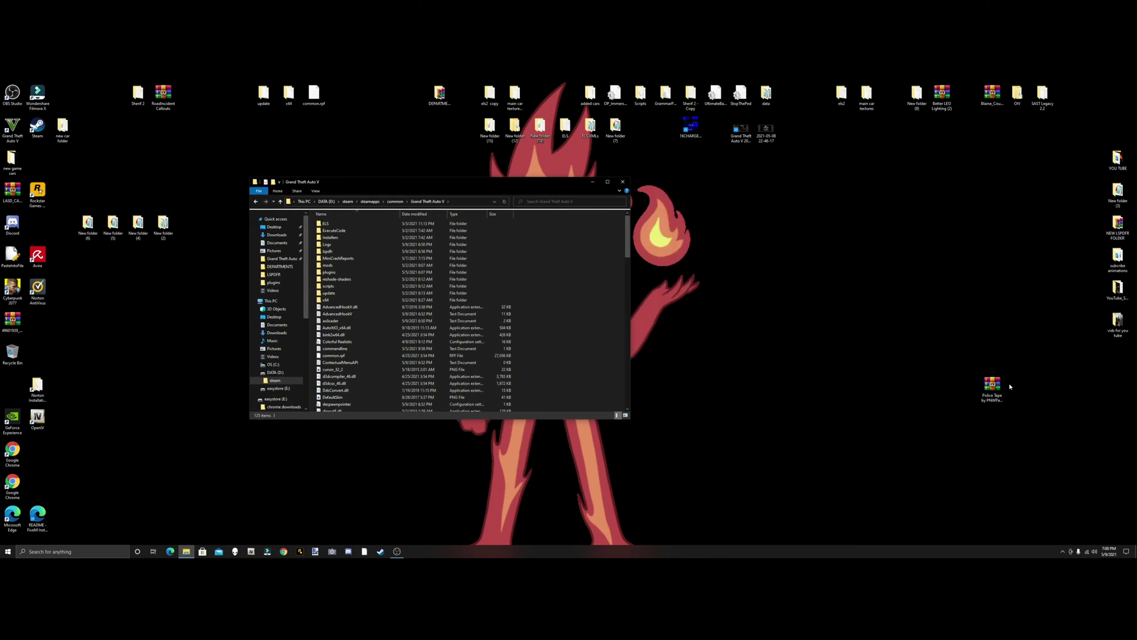
Step: Reopen the Police Tape zip in WinRAR and arrange it beside the Grand Theft Auto V folder window
{"action": "double_click", "coordinate": [990, 388]}
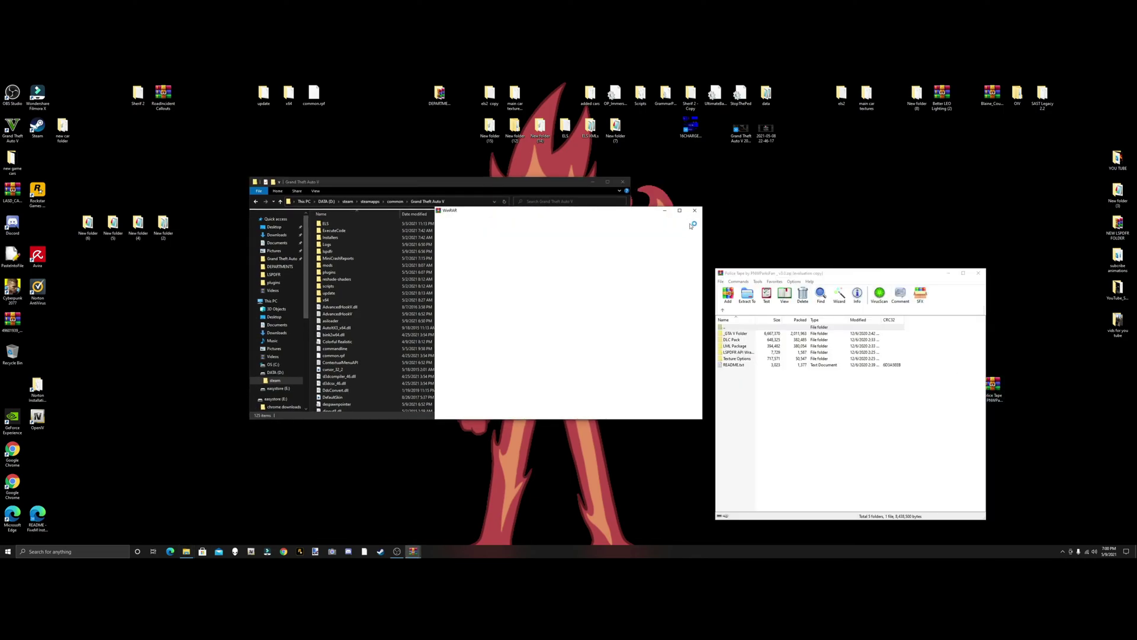
{"action": "left_click", "coordinate": [694, 210]}
{"action": "left_click_drag", "start_coordinate": [853, 274], "coordinate": [899, 227]}
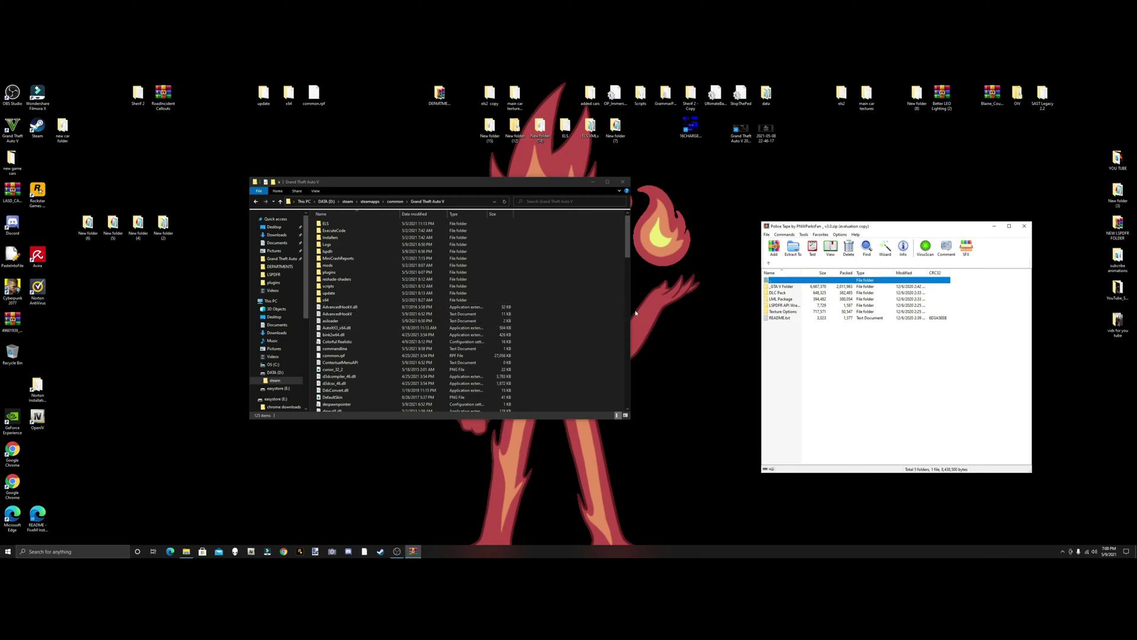
{"action": "mouse_move", "coordinate": [632, 311]}
{"action": "left_mouse_down"}
{"action": "mouse_move", "coordinate": [599, 317]}
{"action": "mouse_move", "coordinate": [732, 321]}
{"action": "mouse_move", "coordinate": [624, 324]}
{"action": "left_mouse_up"}
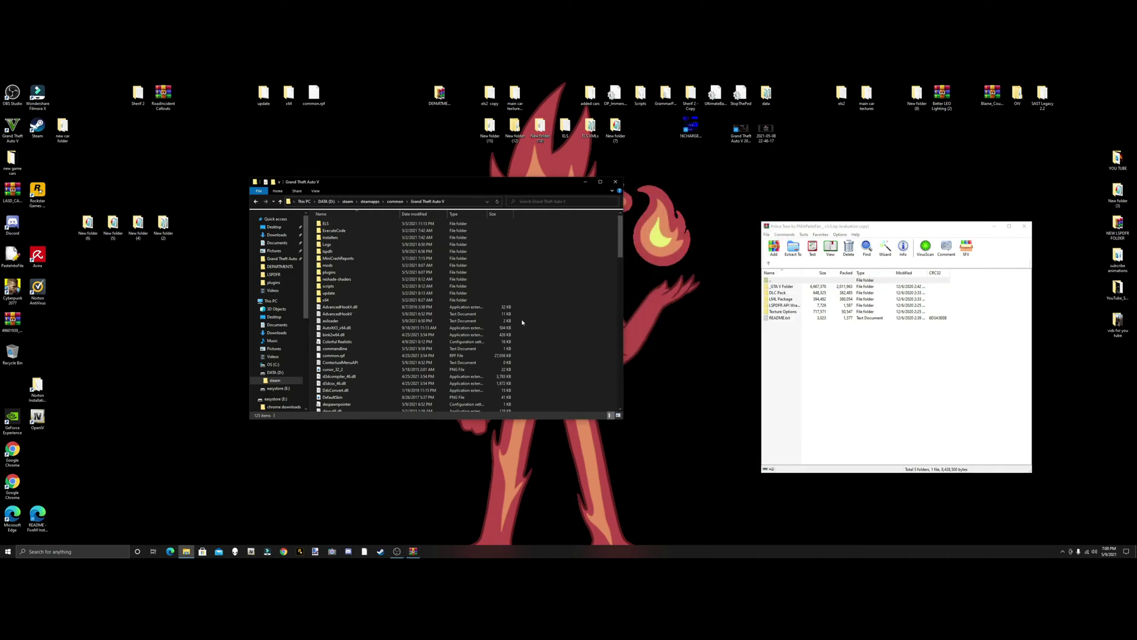
{"action": "left_click", "coordinate": [464, 302]}
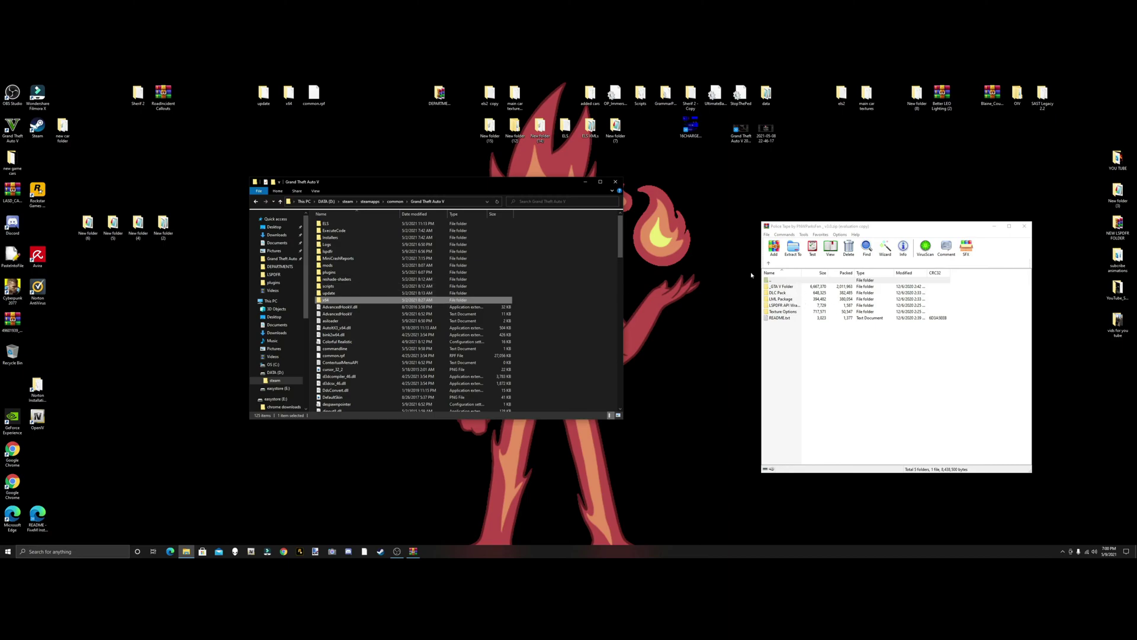
{"action": "left_click", "coordinate": [558, 315]}
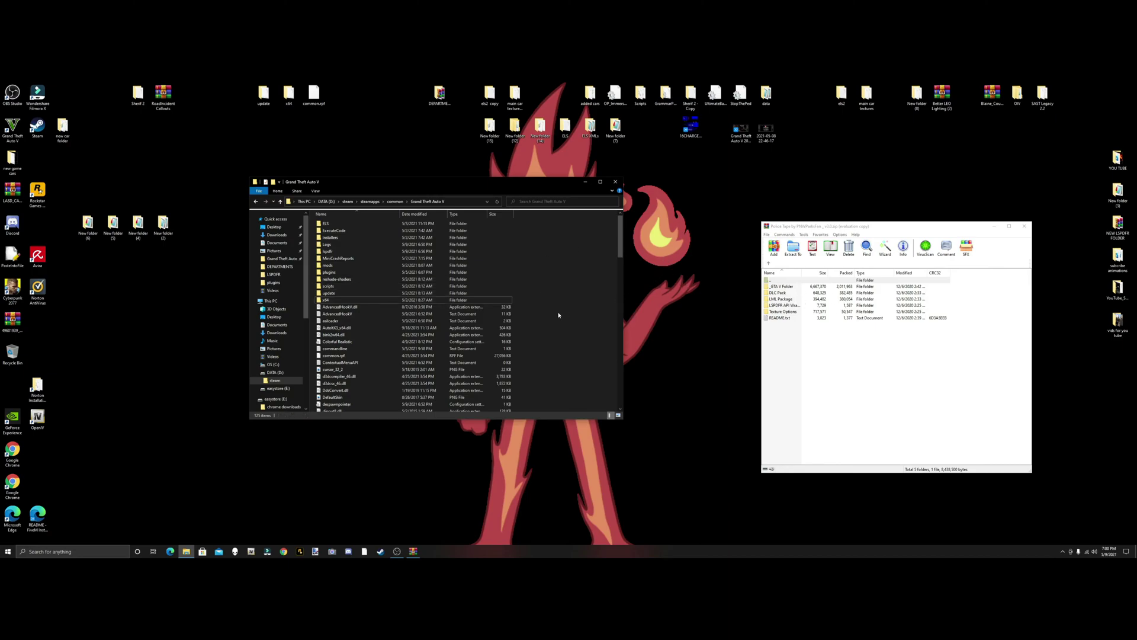
{"action": "left_click", "coordinate": [856, 380]}
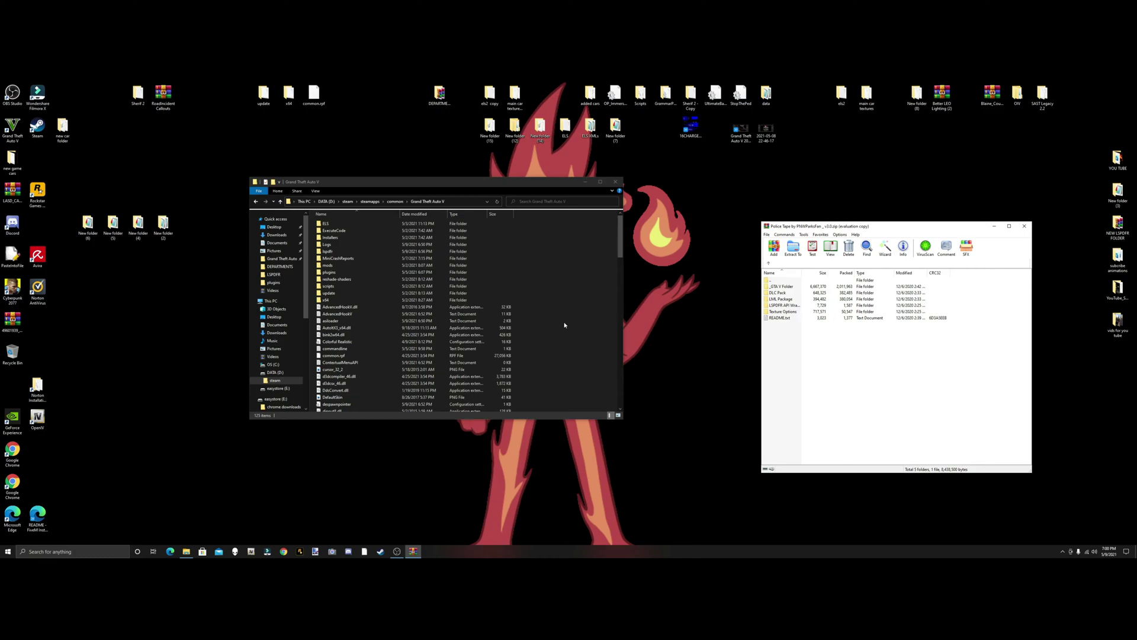
Step: Copy Plugins and the four ParksTools/RAGENativeUI files from _GTA V Folder into the game folder, replacing existing ones
{"action": "double_click", "coordinate": [783, 287]}
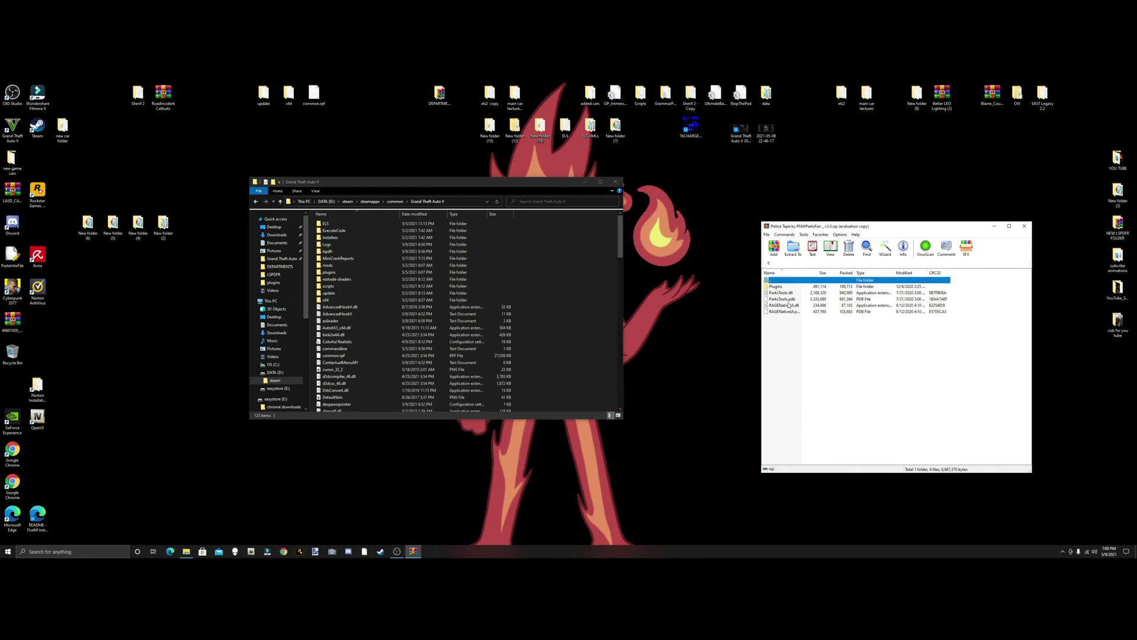
{"action": "left_click_drag", "start_coordinate": [793, 325], "coordinate": [790, 293]}
{"action": "left_click_drag", "start_coordinate": [996, 327], "coordinate": [593, 343]}
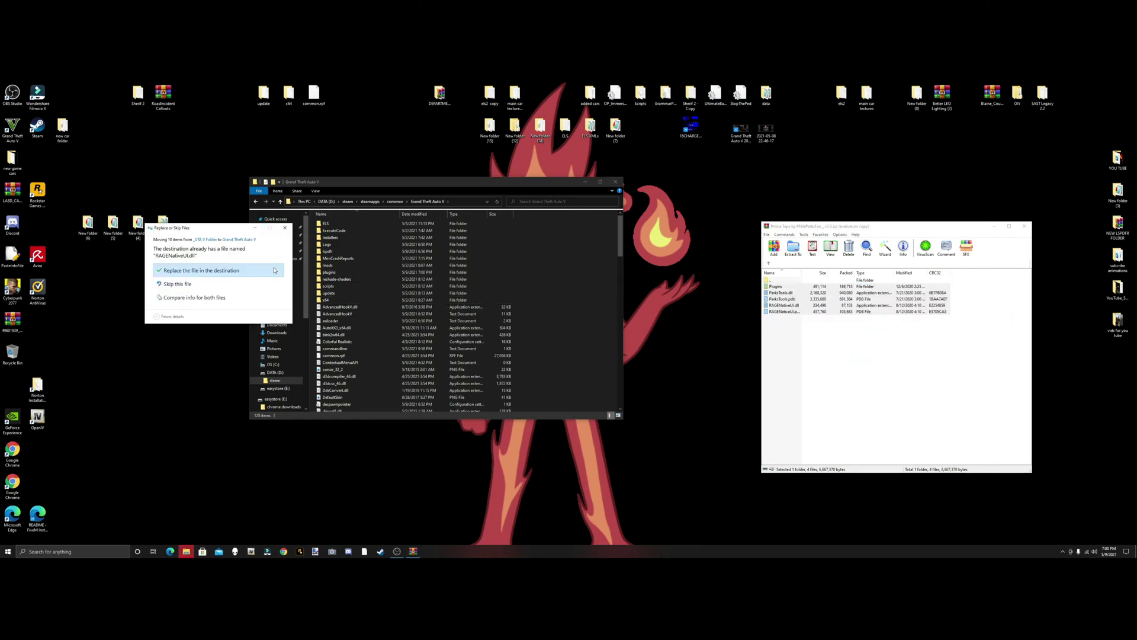
{"action": "left_click", "coordinate": [202, 270]}
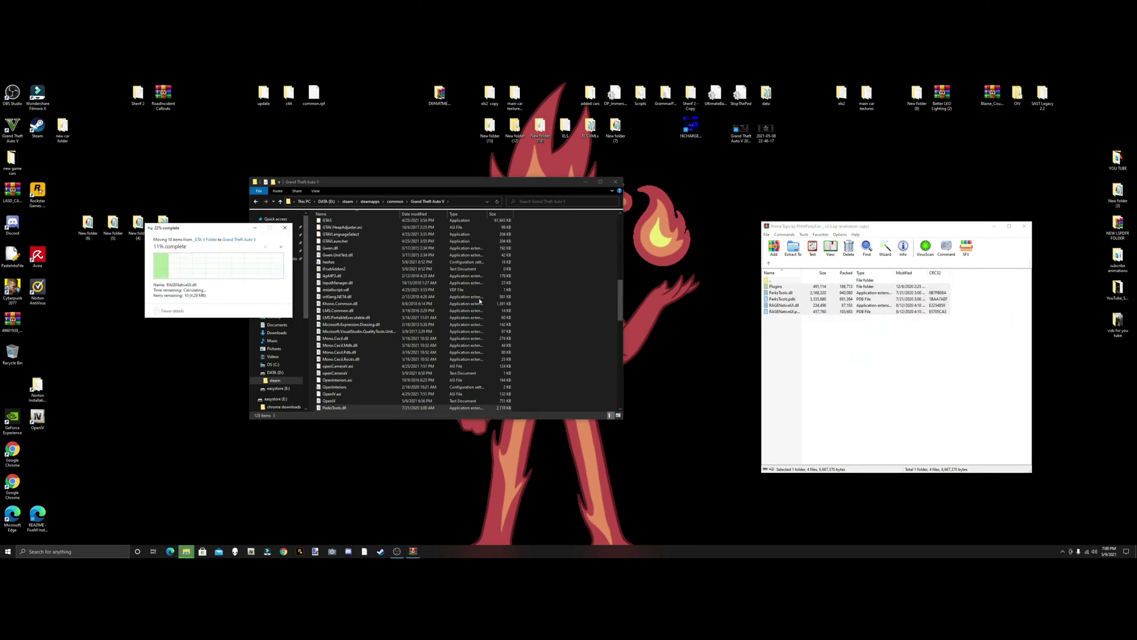
{"action": "left_click", "coordinate": [1029, 228]}
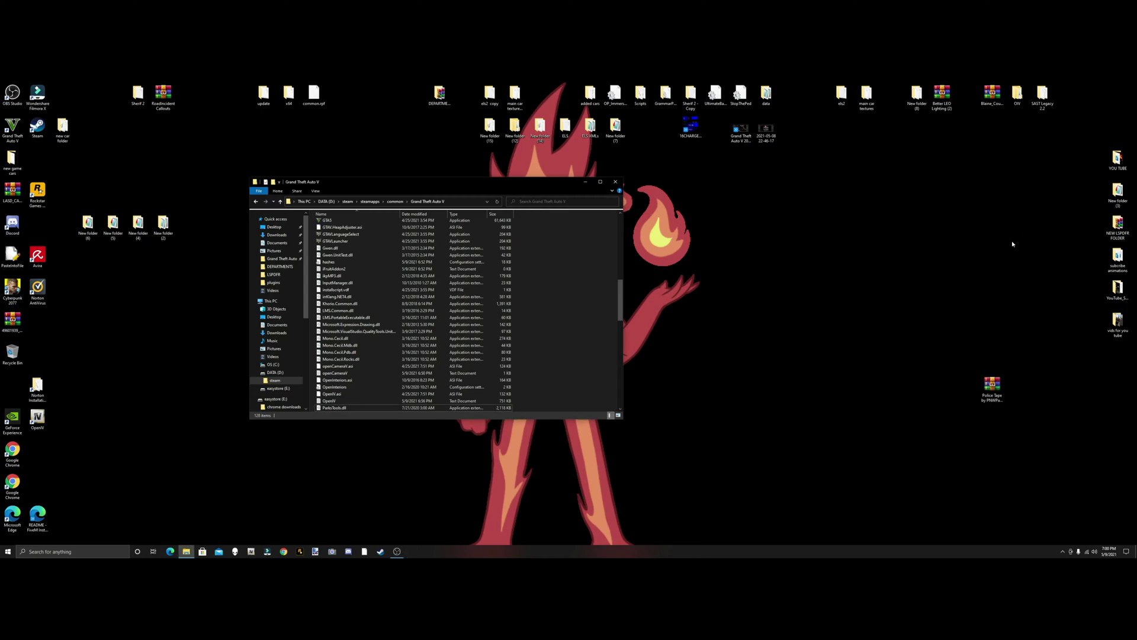
Step: Reopen the archive to inspect the LSPDFR API wrapper folder, then close WinRAR and the game folder
{"action": "left_click", "coordinate": [996, 398]}
{"action": "double_click", "coordinate": [997, 398]}
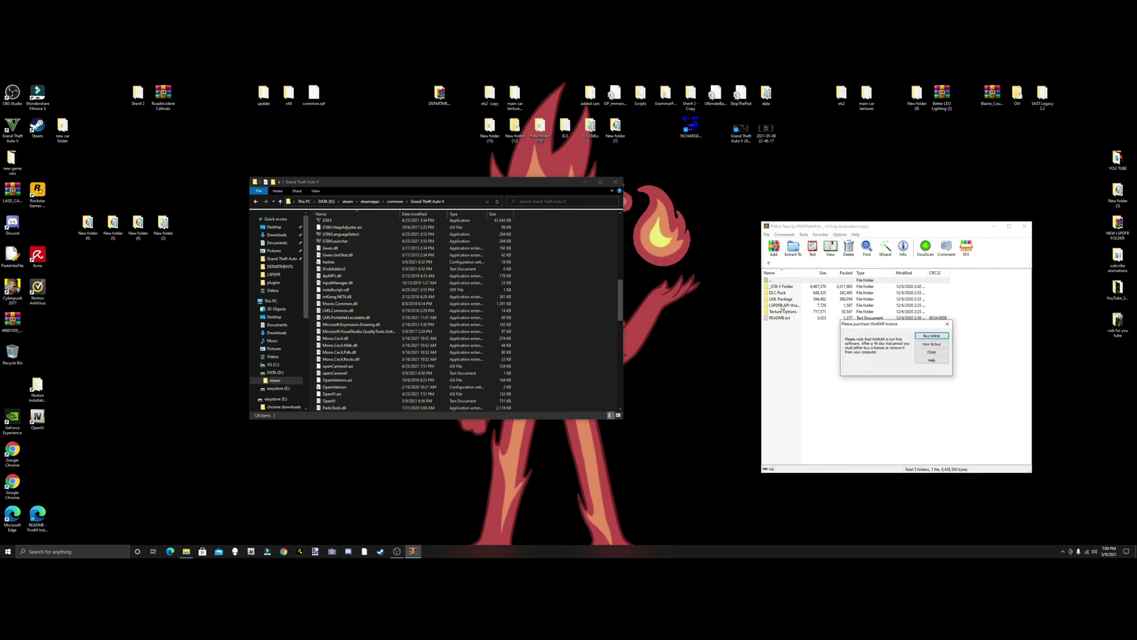
{"action": "left_click", "coordinate": [948, 325]}
{"action": "double_click", "coordinate": [785, 305]}
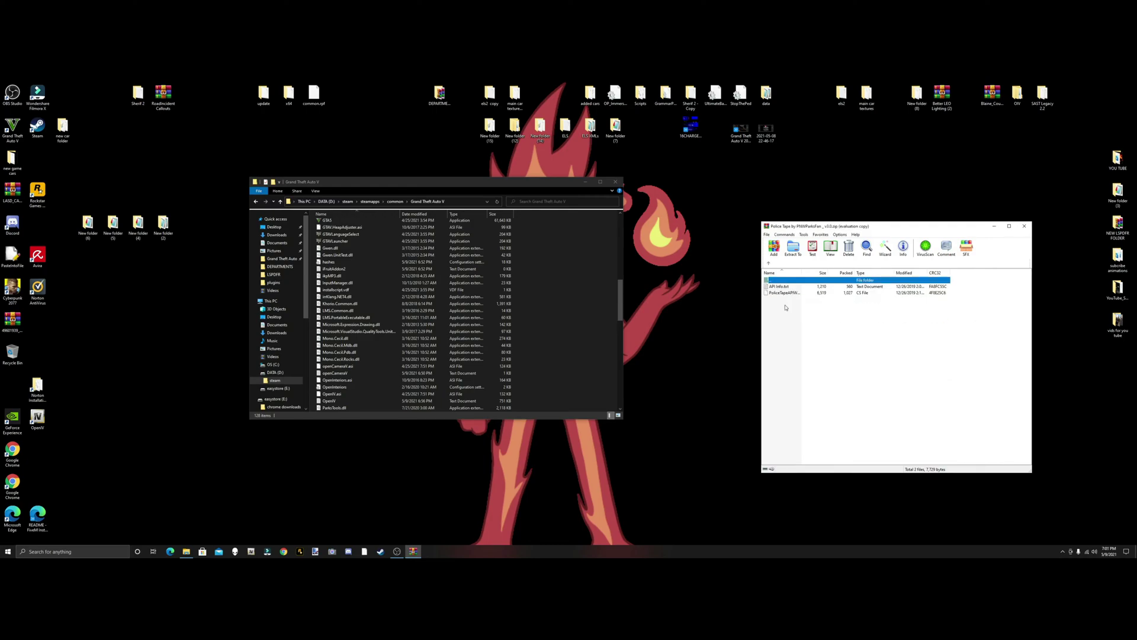
{"action": "left_click", "coordinate": [768, 264]}
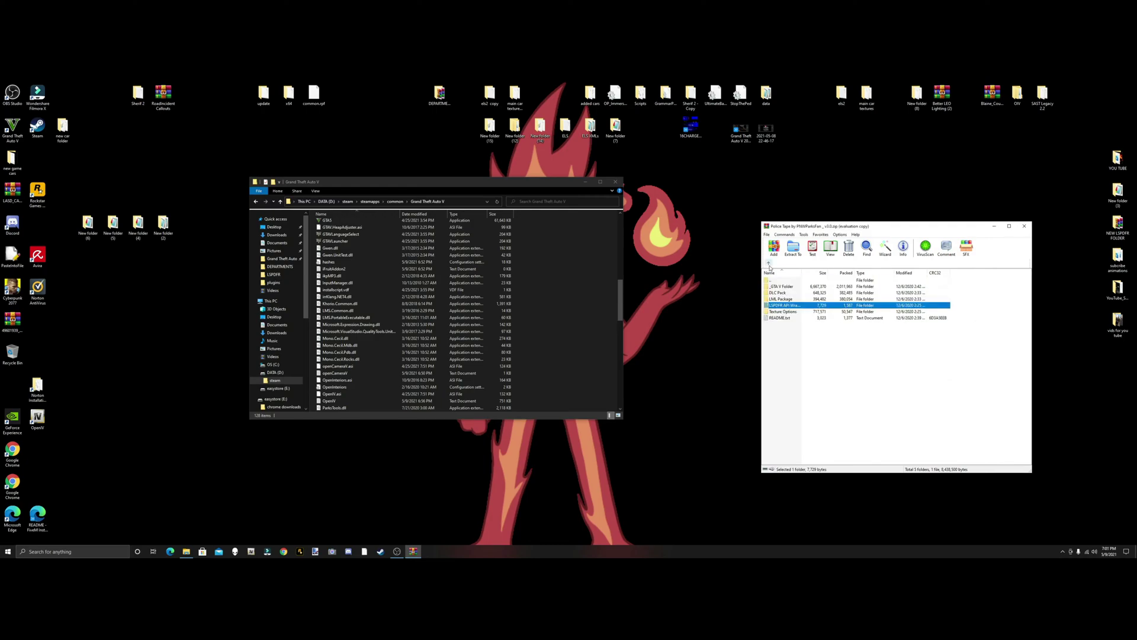
{"action": "left_click", "coordinate": [768, 264]}
{"action": "left_click", "coordinate": [1024, 226]}
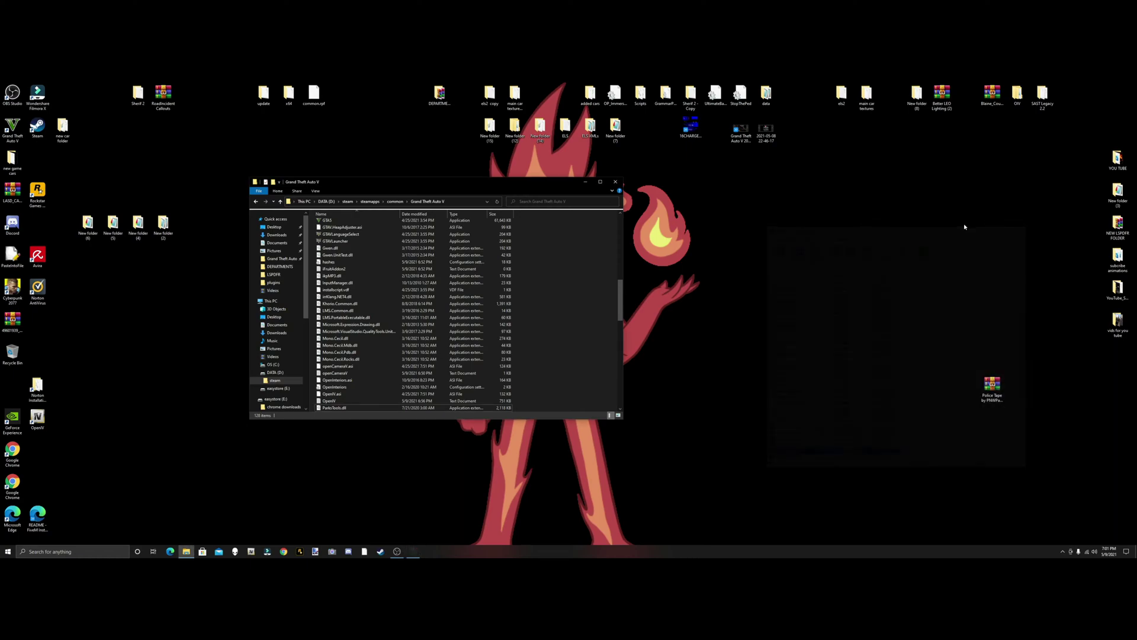
{"action": "left_click", "coordinate": [615, 182]}
Step: Launch OpenIV for Grand Theft Auto V on Windows in edit mode, and reopen the Police Tape zip beside it
{"action": "left_click", "coordinate": [251, 551]}
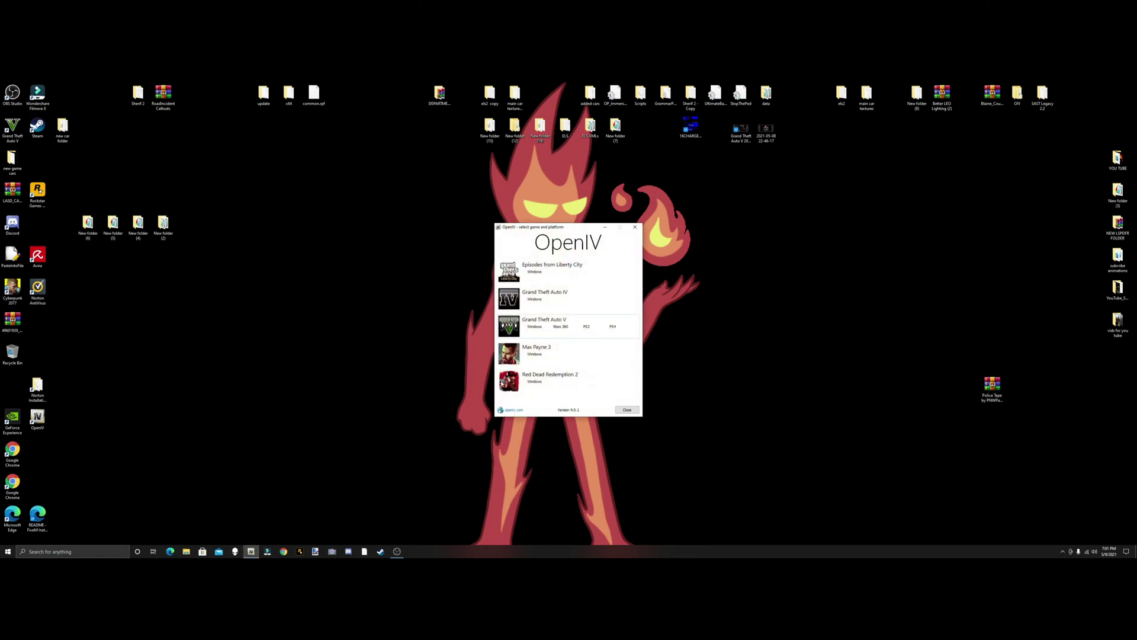
{"action": "left_click", "coordinate": [536, 328]}
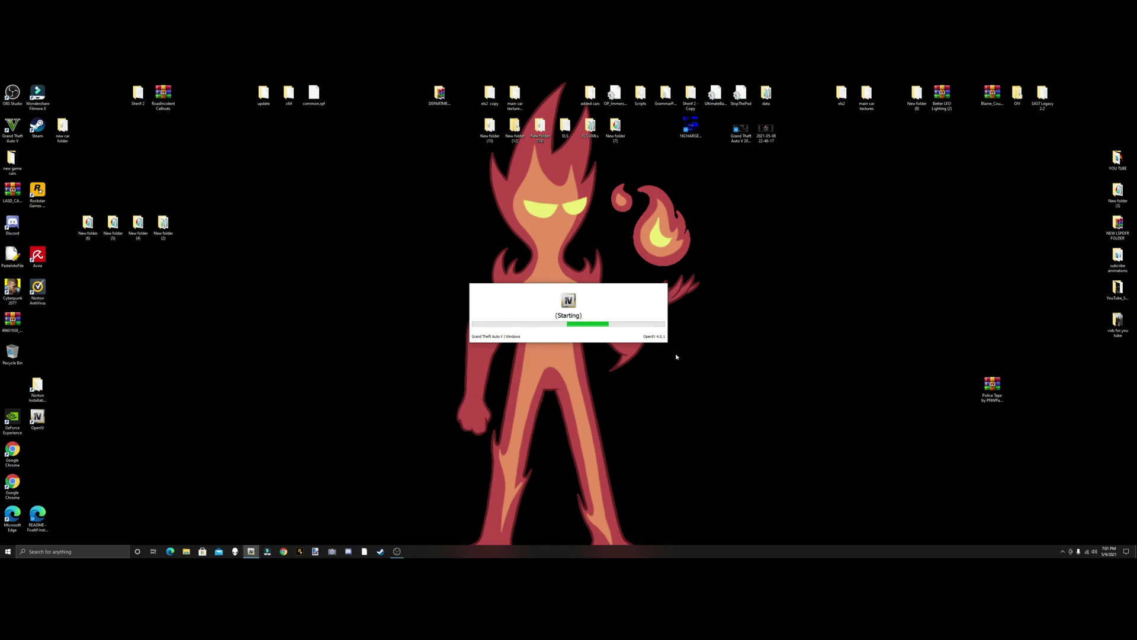
{"action": "left_click", "coordinate": [660, 209]}
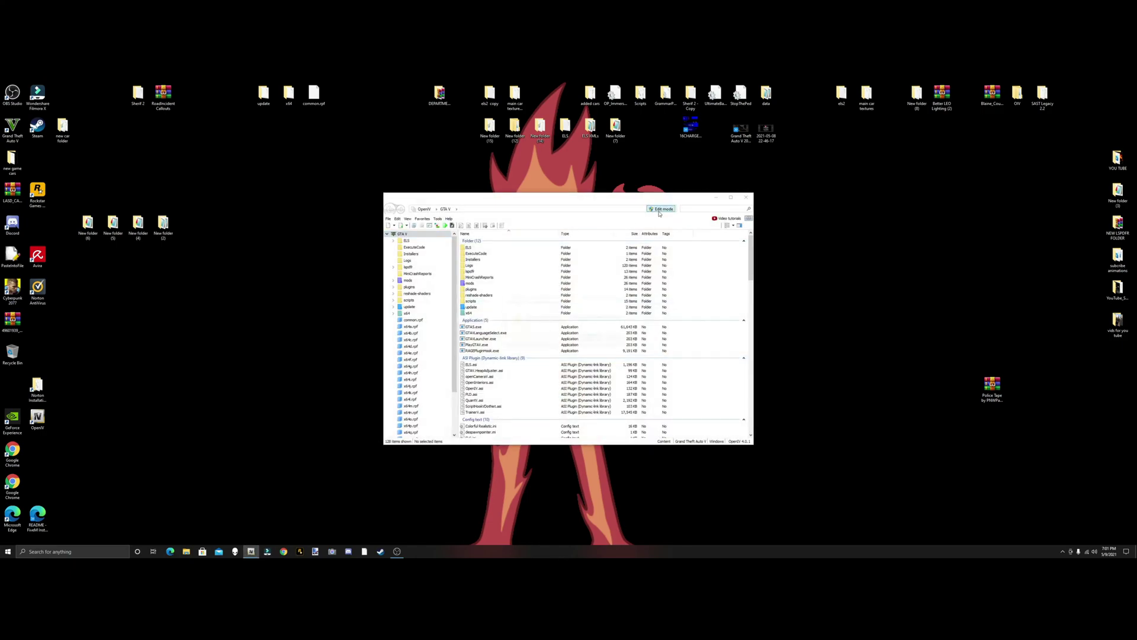
{"action": "left_click", "coordinate": [595, 339]}
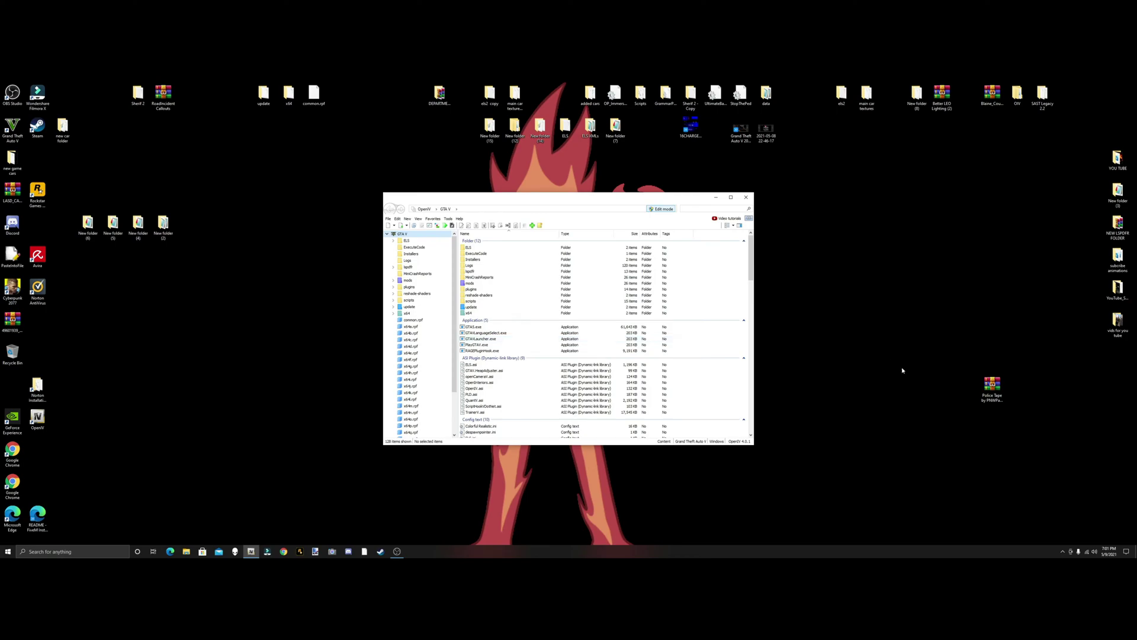
{"action": "left_click_drag", "start_coordinate": [598, 203], "coordinate": [439, 221]}
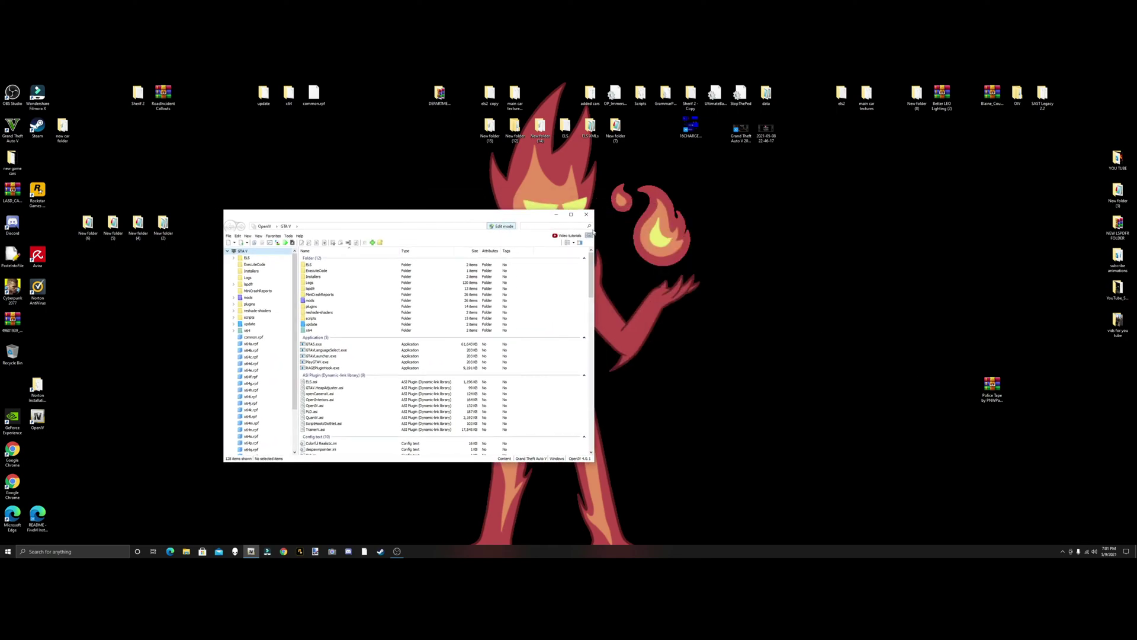
{"action": "double_click", "coordinate": [992, 388]}
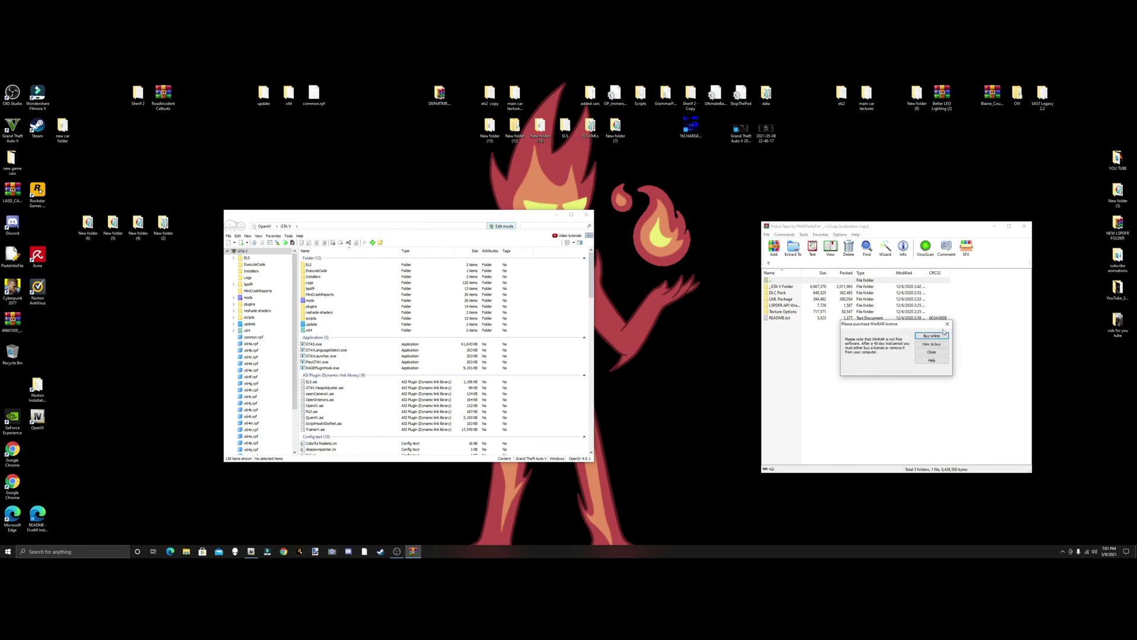
Step: Open the archive's DLC Pack folder and navigate OpenIV to mods > update > x64 > dlcpacks
{"action": "left_click", "coordinate": [947, 324]}
{"action": "double_click", "coordinate": [783, 293]}
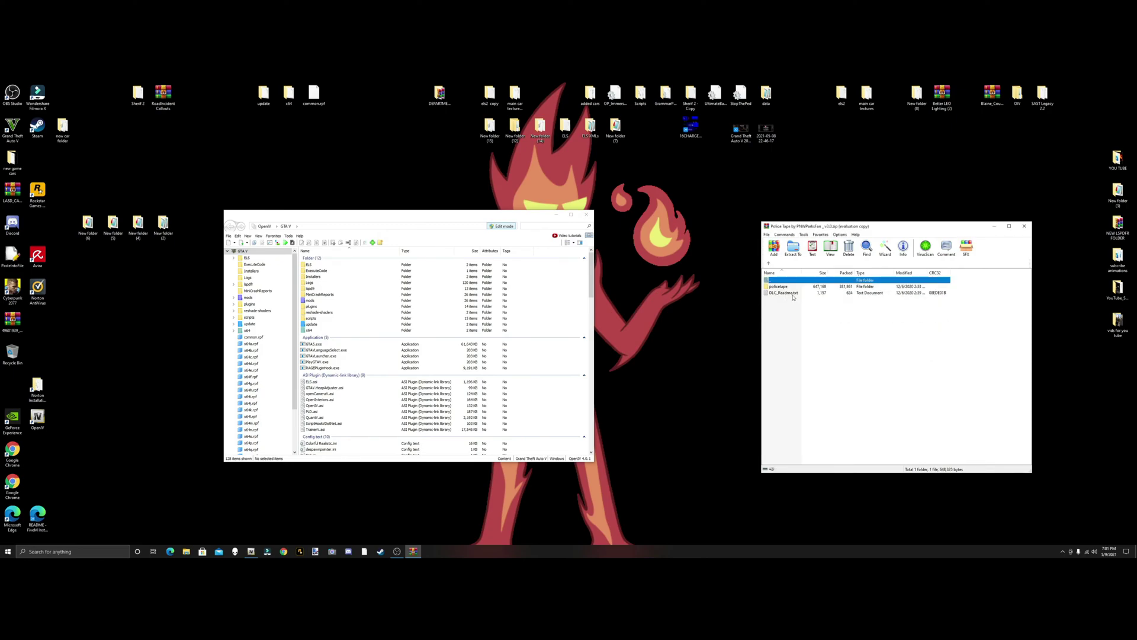
{"action": "left_click", "coordinate": [776, 287]}
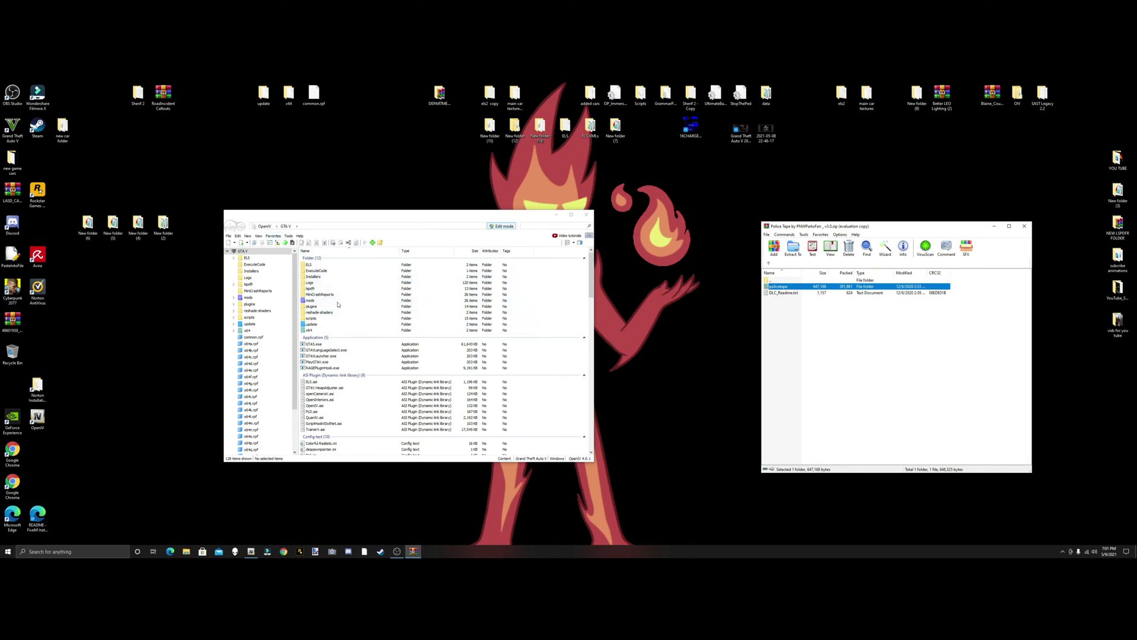
{"action": "double_click", "coordinate": [313, 301]}
{"action": "double_click", "coordinate": [314, 264]}
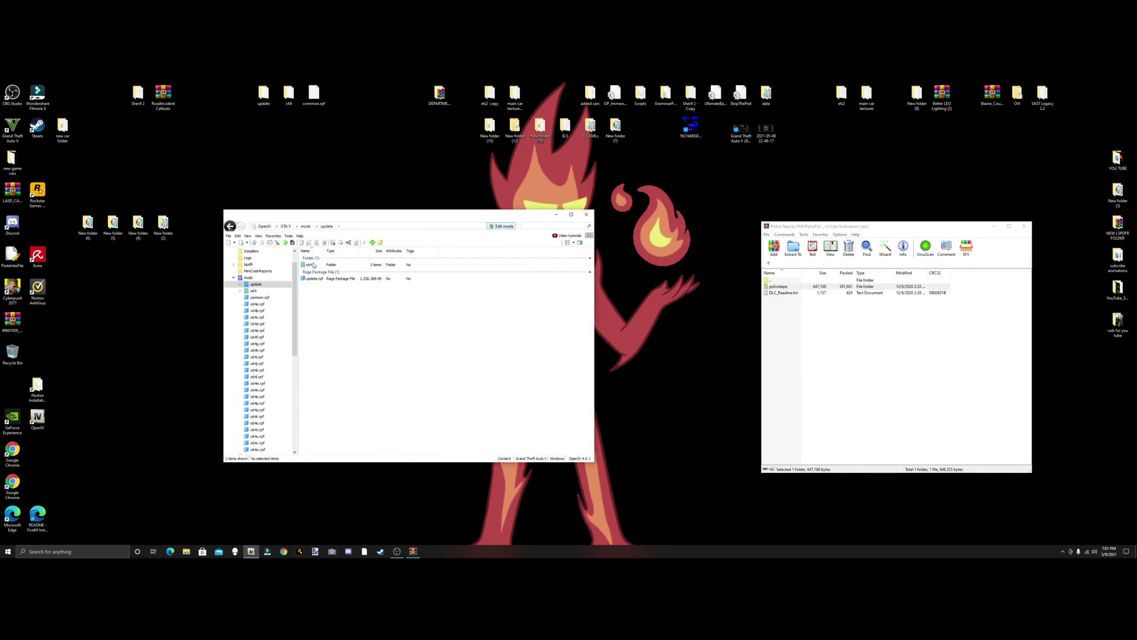
{"action": "double_click", "coordinate": [314, 265]}
{"action": "left_click", "coordinate": [329, 270]}
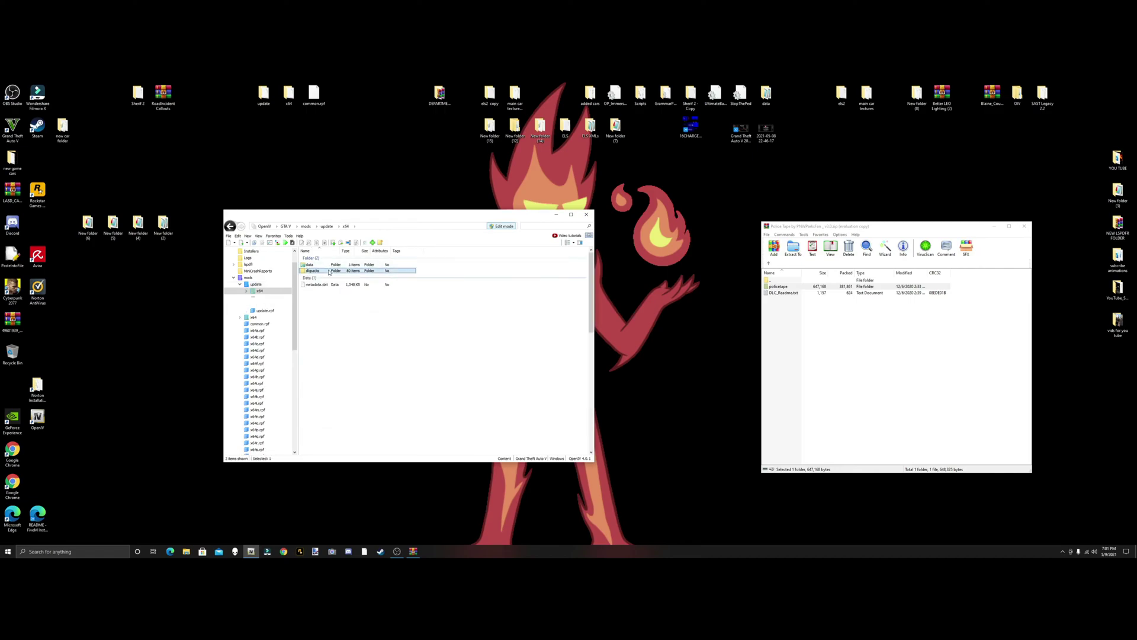
{"action": "double_click", "coordinate": [328, 271]}
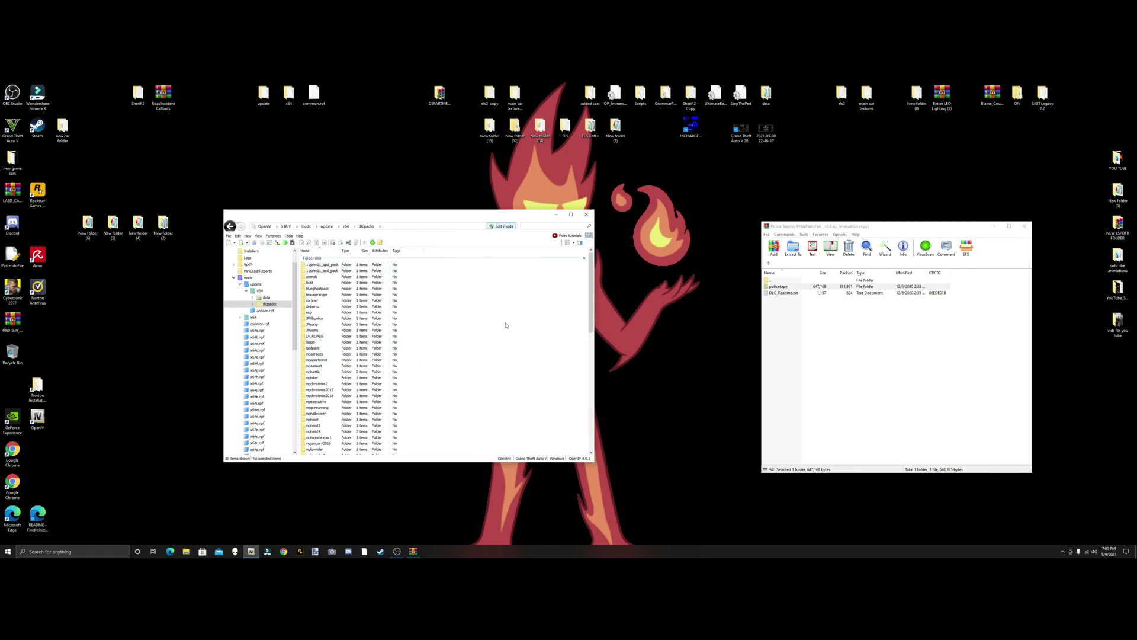
Step: Try saving dlcpacks as an OpenIV favourite, then return to it through the favourites list
{"action": "left_click", "coordinate": [273, 236]}
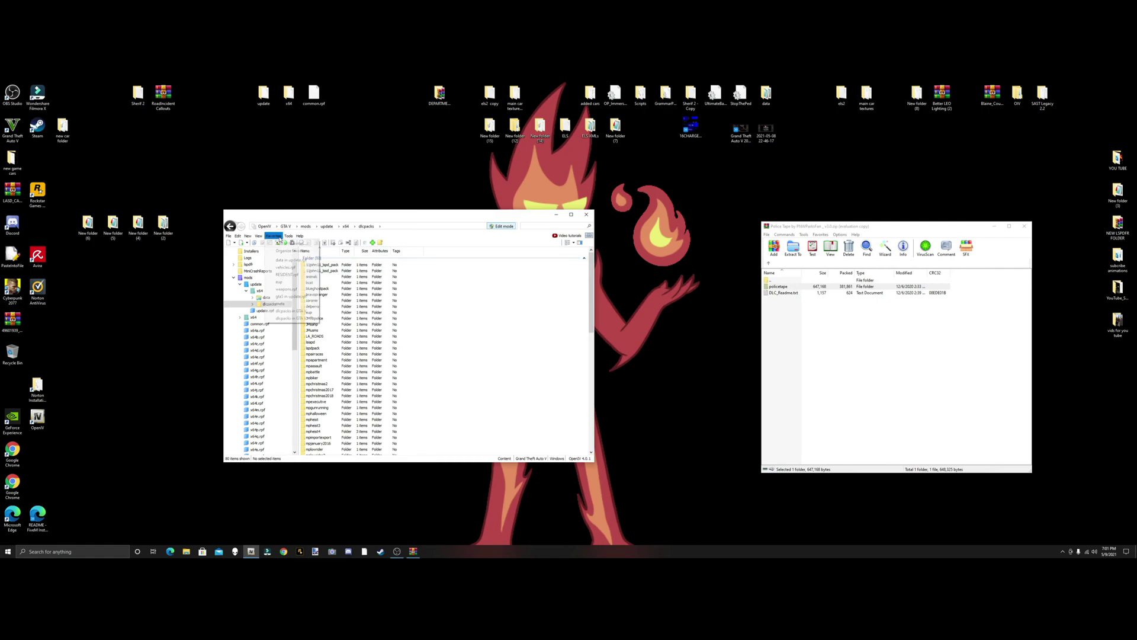
{"action": "left_click", "coordinate": [277, 244]}
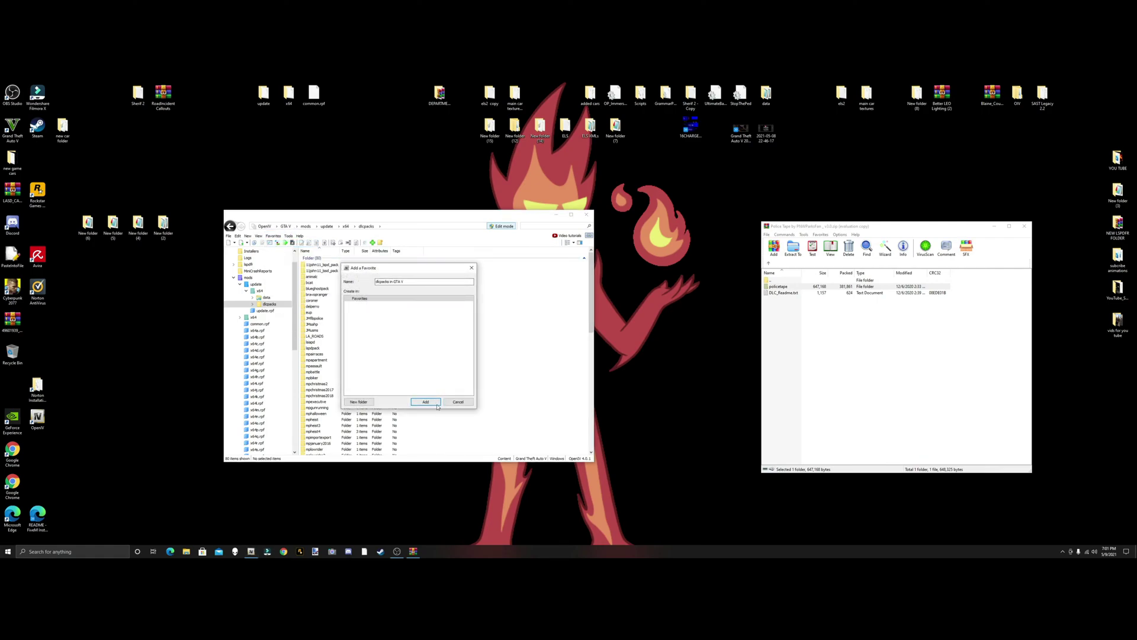
{"action": "left_click", "coordinate": [472, 267]}
{"action": "left_click", "coordinate": [260, 279]}
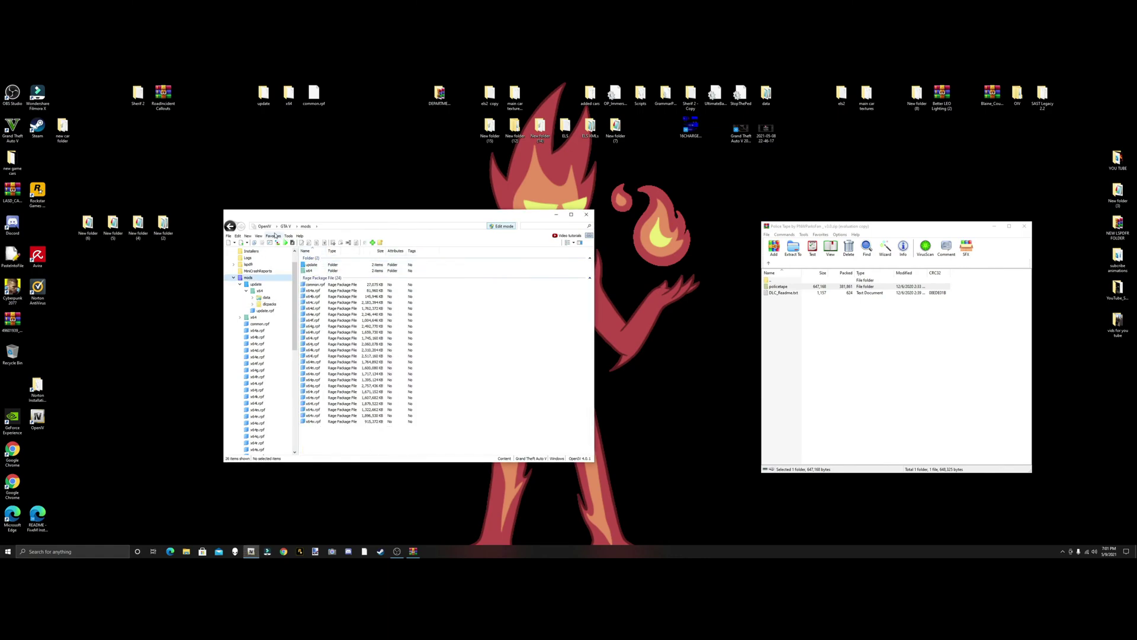
{"action": "left_click", "coordinate": [300, 235]}
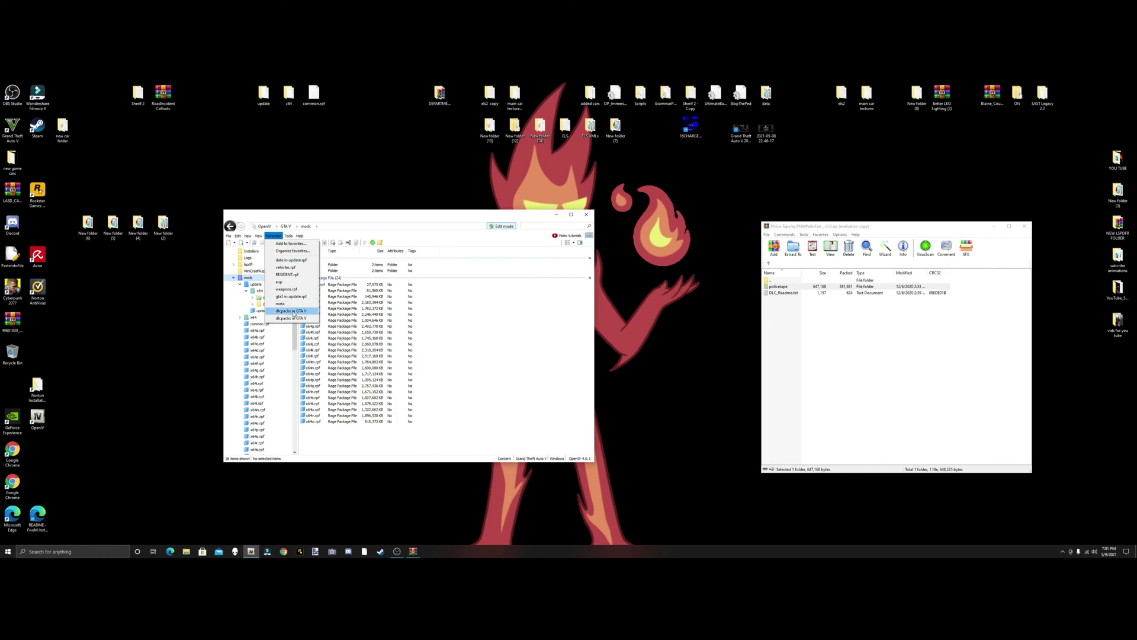
{"action": "left_click", "coordinate": [269, 304]}
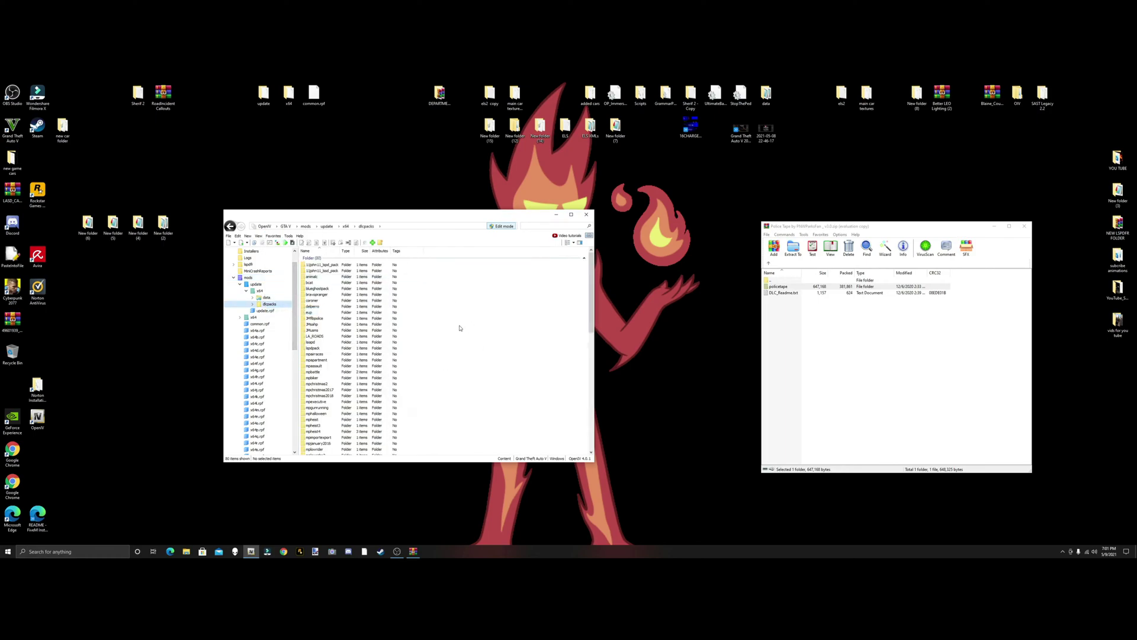
Step: Copy the policetape folder from the DLC Pack into OpenIV's dlcpacks folder
{"action": "double_click", "coordinate": [778, 286]}
{"action": "left_click", "coordinate": [767, 264]}
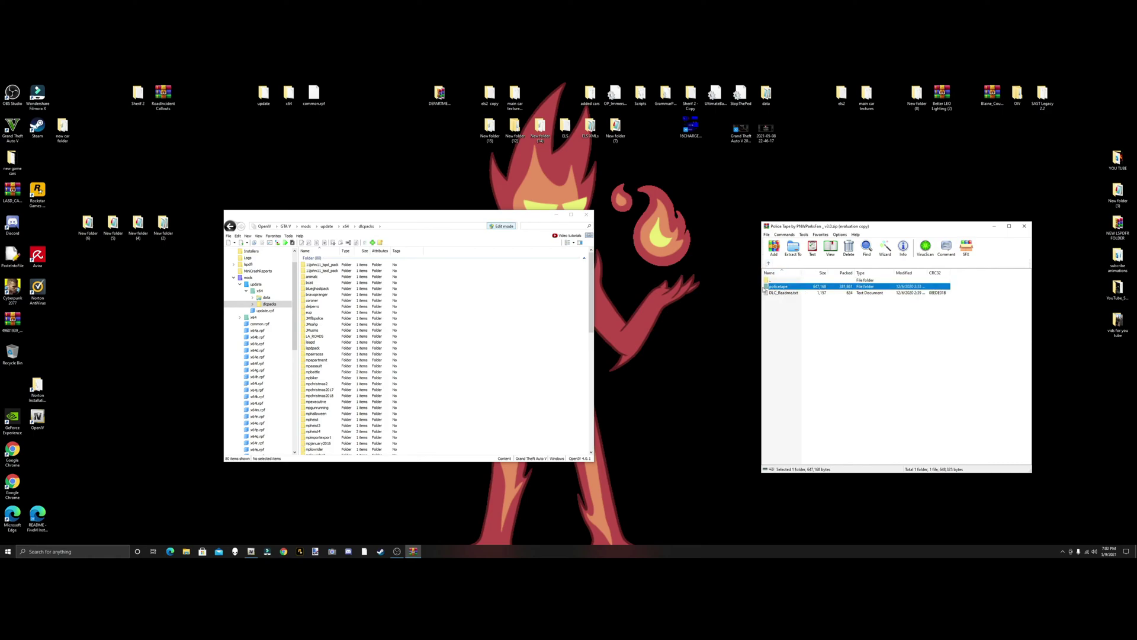
{"action": "left_click_drag", "start_coordinate": [781, 317], "coordinate": [537, 358]}
Step: Open DLC_Readme in Notepad and copy its <Item>dlcpacks:/policetape/</Item> line
{"action": "double_click", "coordinate": [783, 293]}
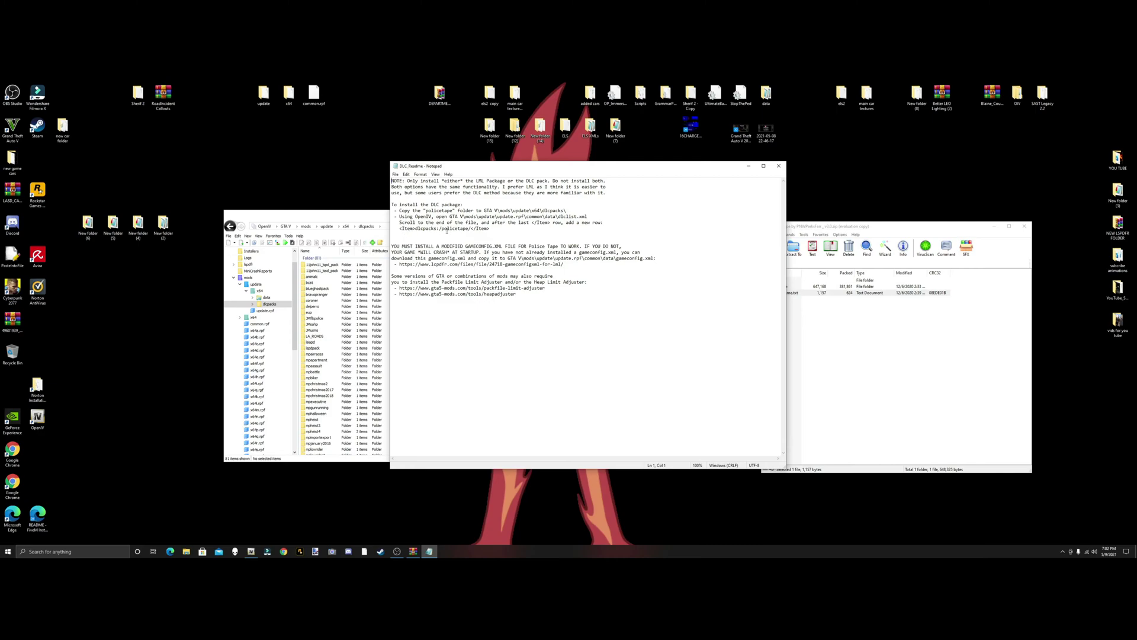
{"action": "left_click_drag", "start_coordinate": [497, 231], "coordinate": [399, 231]}
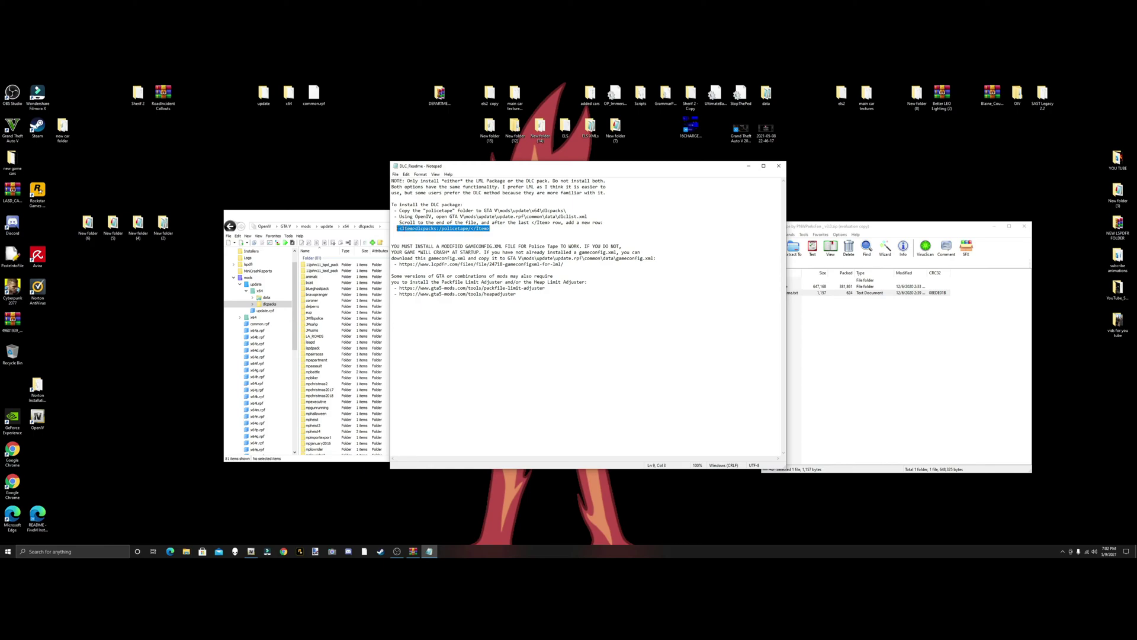
{"action": "right_click", "coordinate": [417, 230]}
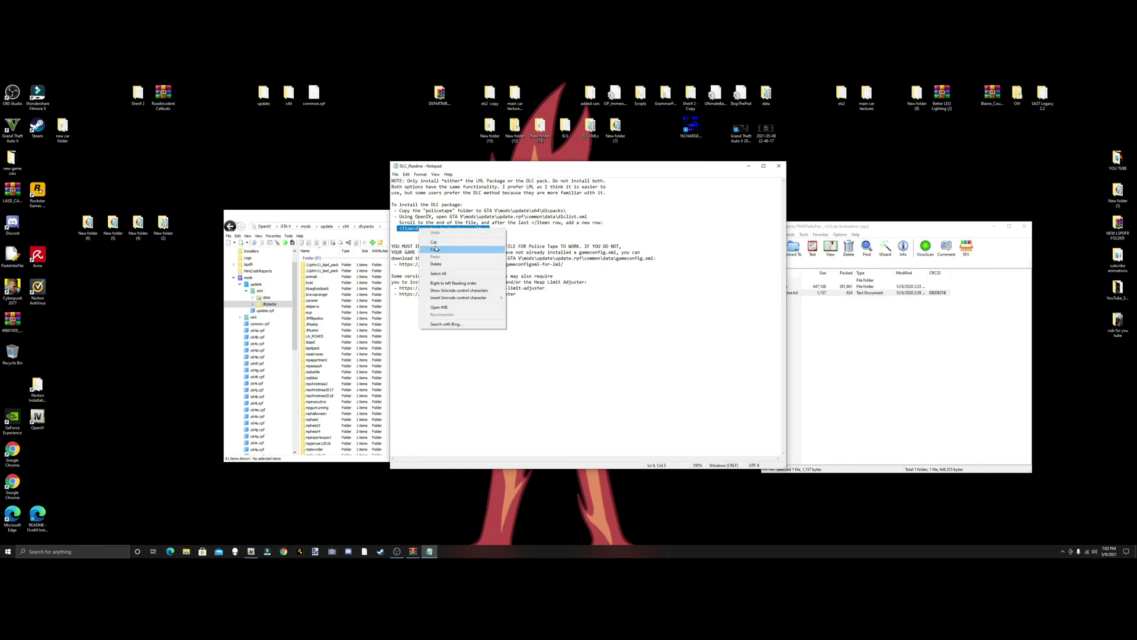
{"action": "left_click", "coordinate": [436, 245]}
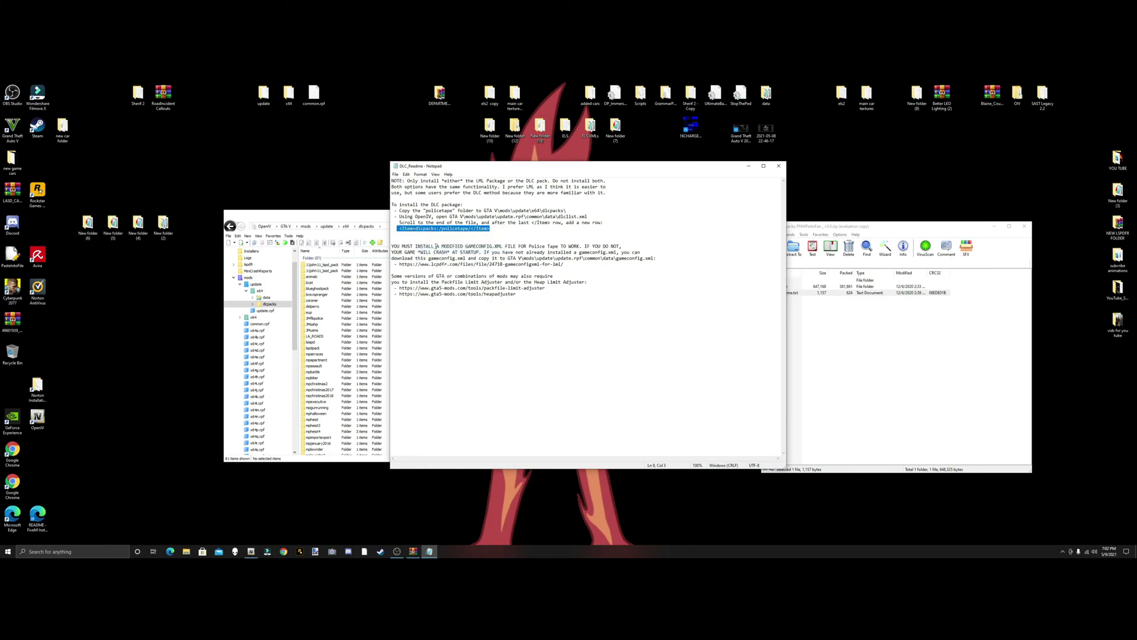
Step: Close Notepad and in OpenIV go to mods > update > update.rpf > common > data, selecting dlclist.xml
{"action": "left_click", "coordinate": [783, 169]}
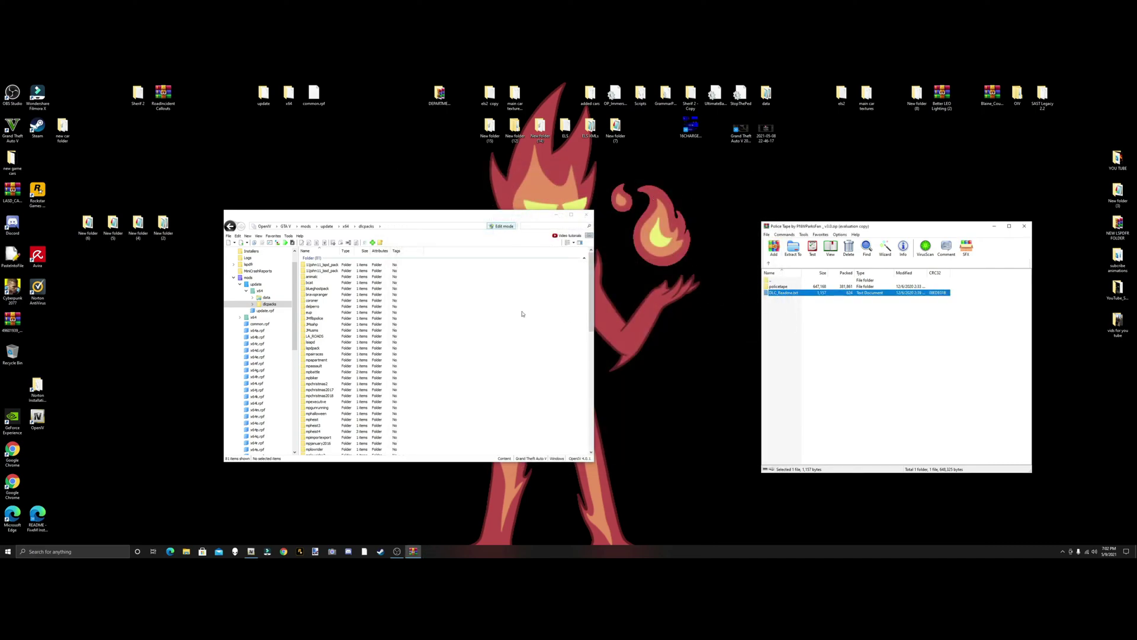
{"action": "left_click", "coordinate": [274, 236]}
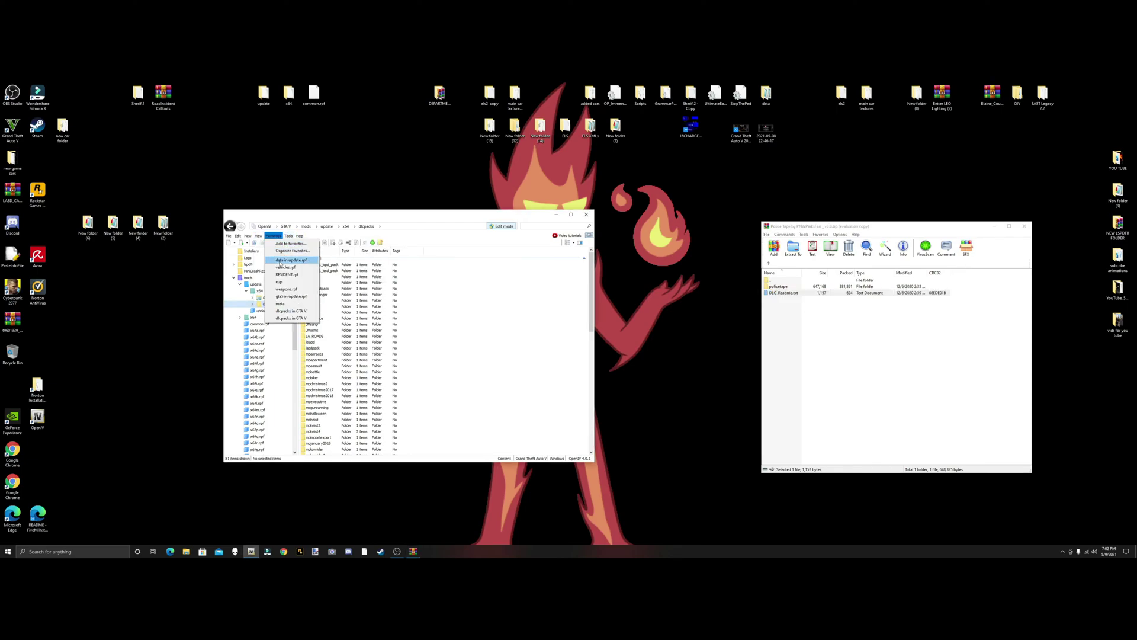
{"action": "left_click", "coordinate": [281, 262]}
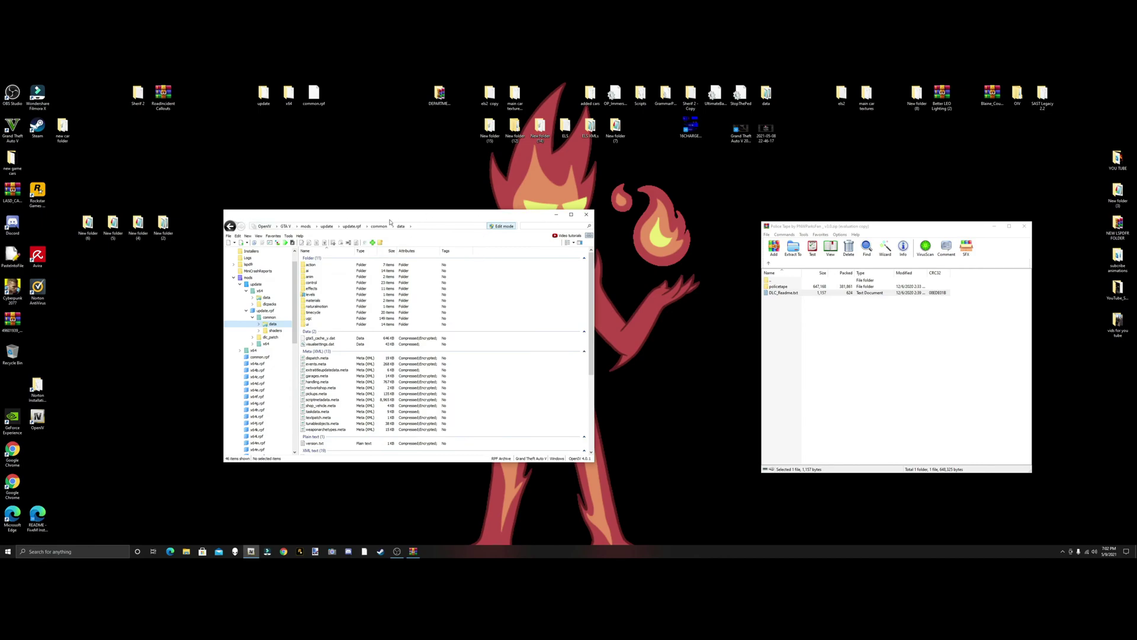
{"action": "left_click", "coordinate": [249, 277]}
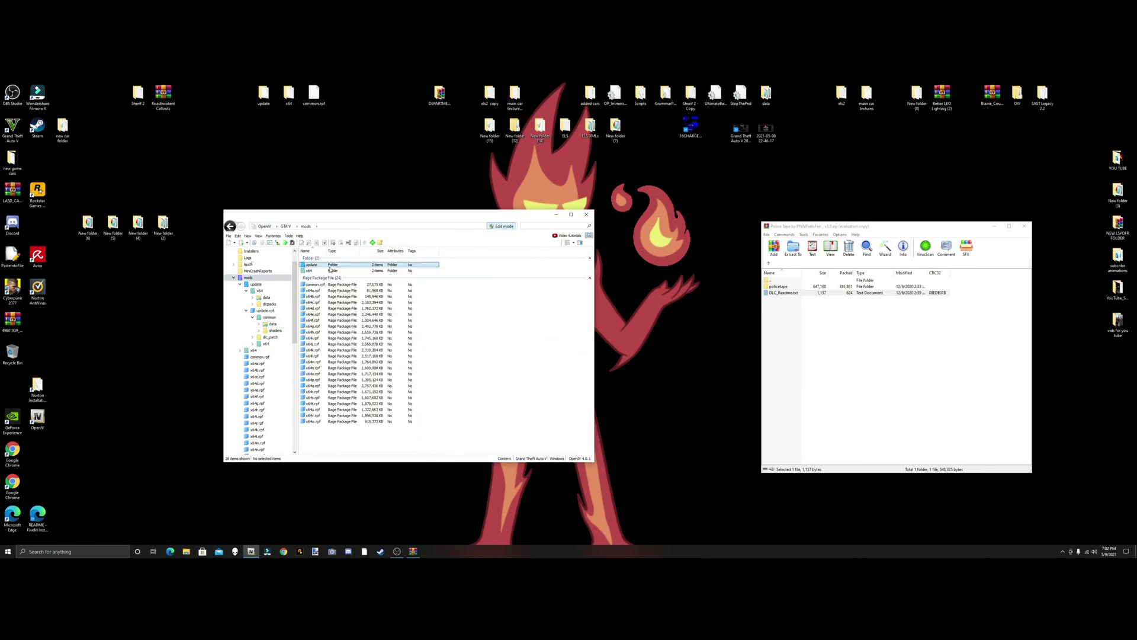
{"action": "left_click", "coordinate": [256, 285]}
{"action": "double_click", "coordinate": [330, 279]}
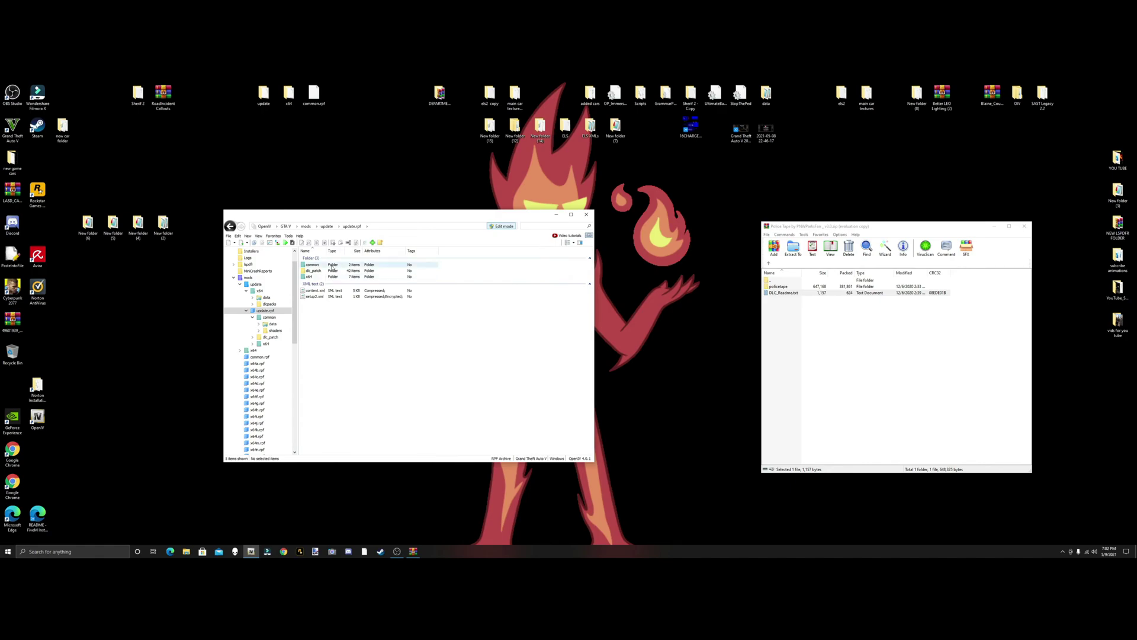
{"action": "double_click", "coordinate": [332, 265]}
{"action": "double_click", "coordinate": [332, 265]}
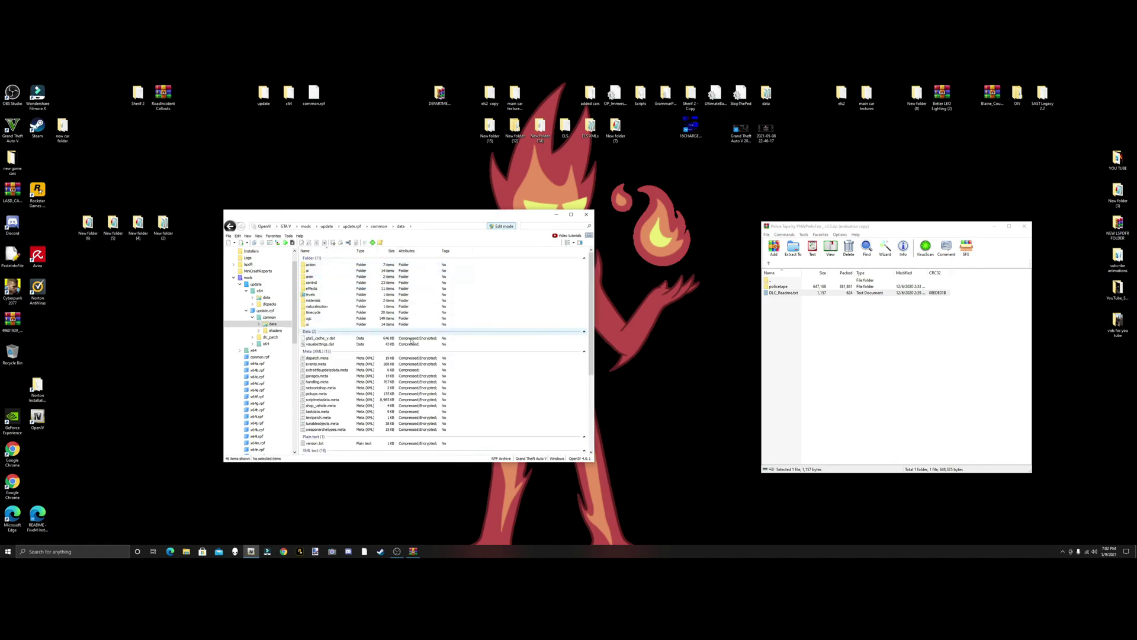
{"action": "scroll", "coordinate": [460, 385], "scroll_direction": "down", "scroll_amount": 3}
{"action": "scroll", "coordinate": [460, 385], "scroll_direction": "down", "scroll_amount": 3}
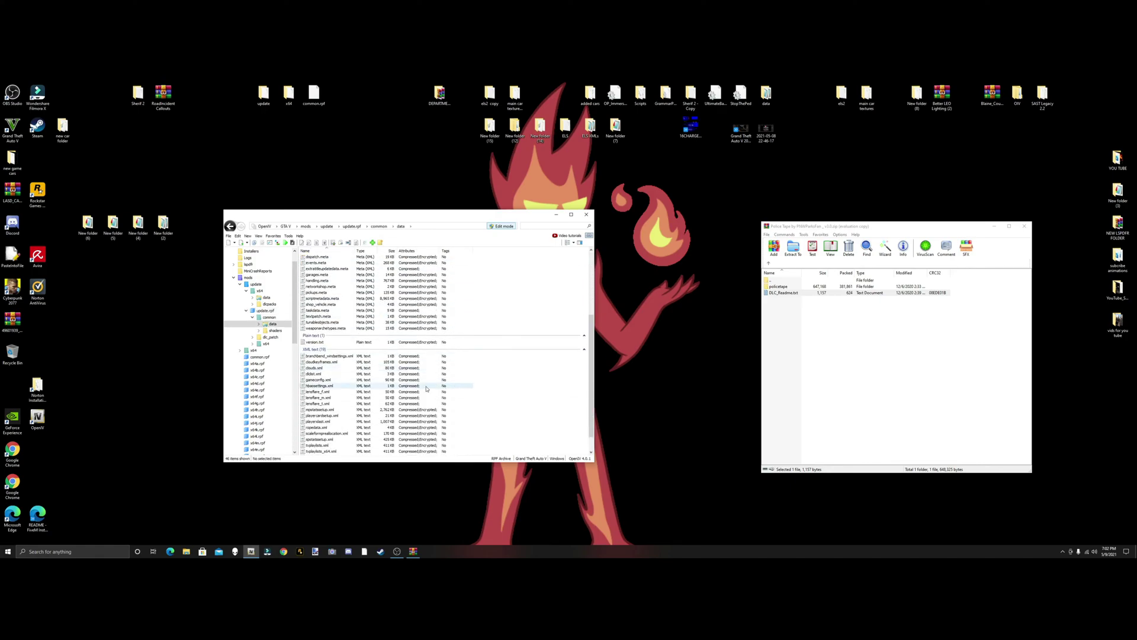
{"action": "left_click", "coordinate": [315, 374]}
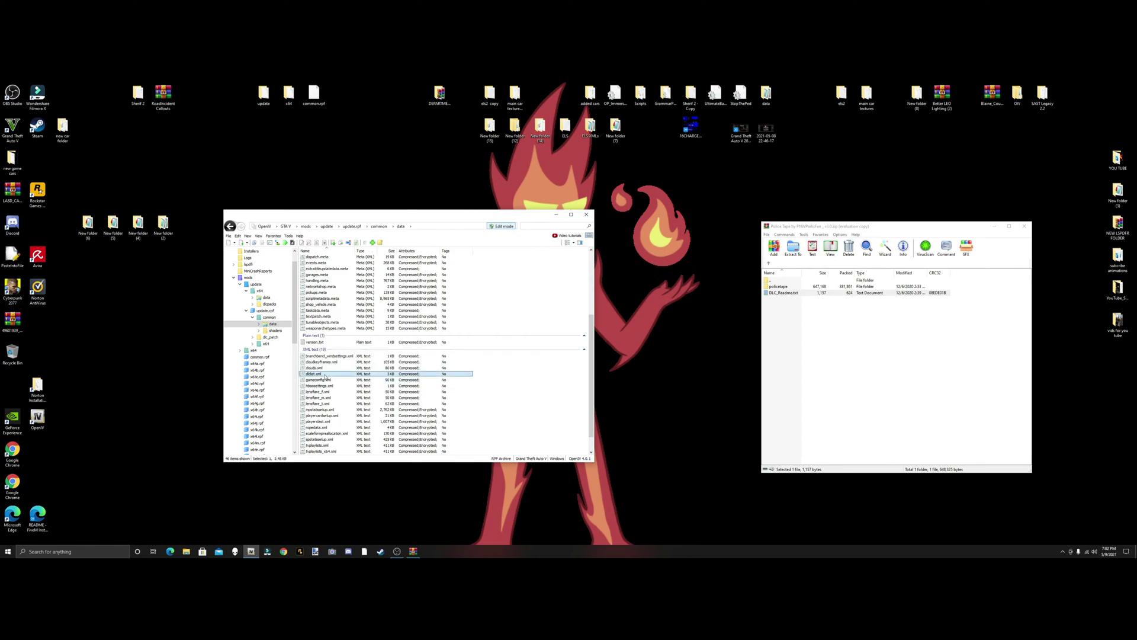
Step: Start adding the data folder as a favourite, then cancel the prompt
{"action": "left_click", "coordinate": [273, 235]}
{"action": "left_click", "coordinate": [284, 243]}
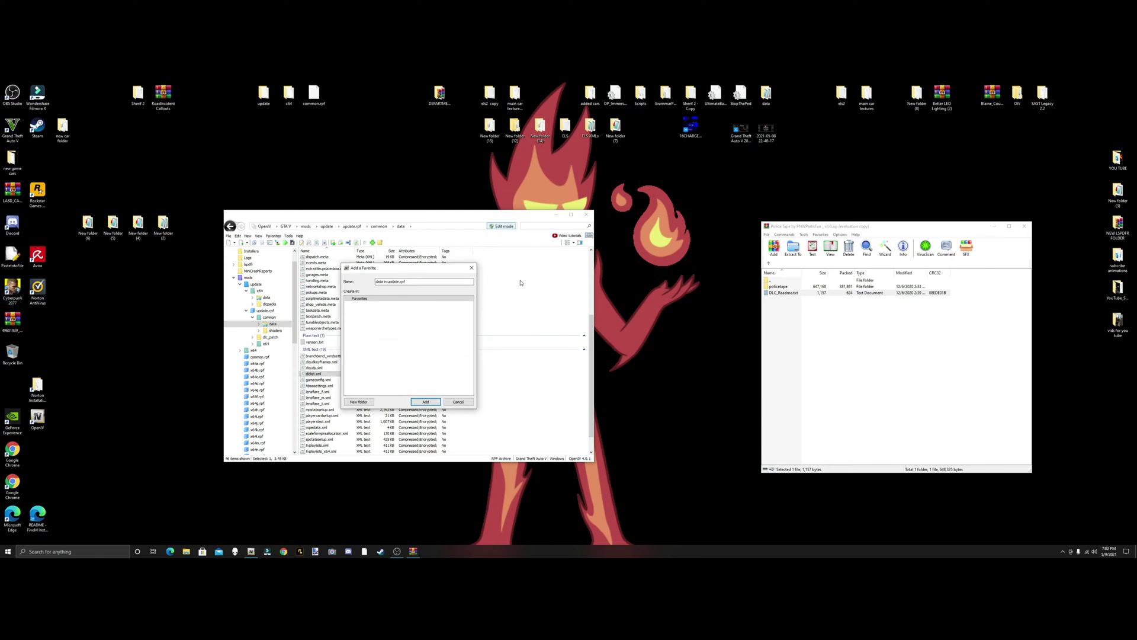
{"action": "left_click", "coordinate": [472, 268]}
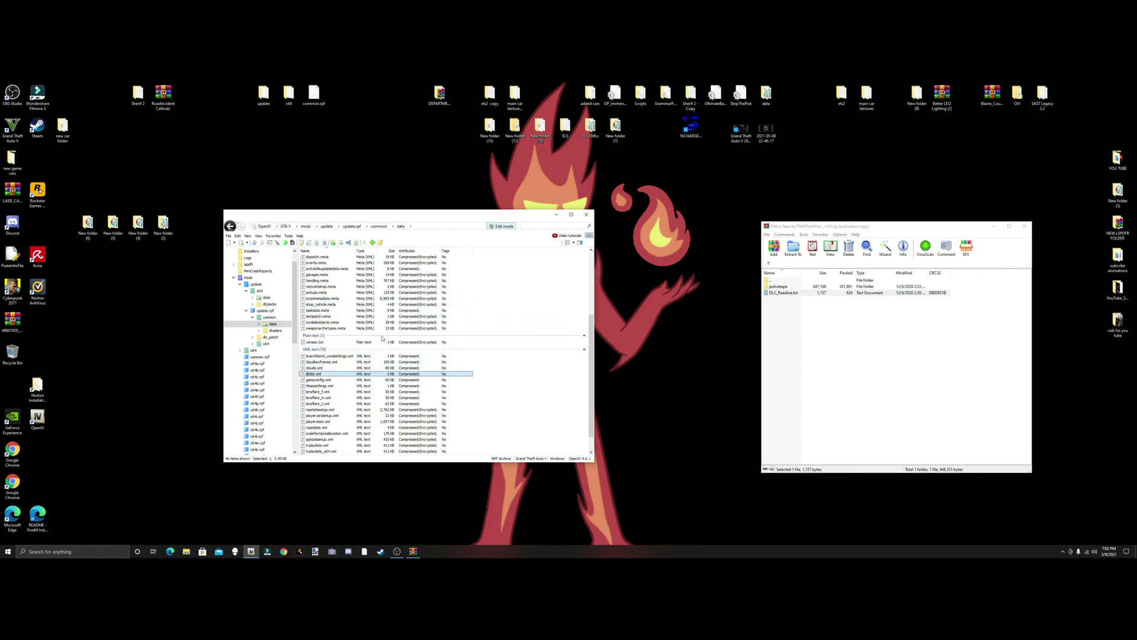
Step: Open dlclist.xml in OpenIV's text editor and bring its last entry into view
{"action": "right_click", "coordinate": [349, 375]}
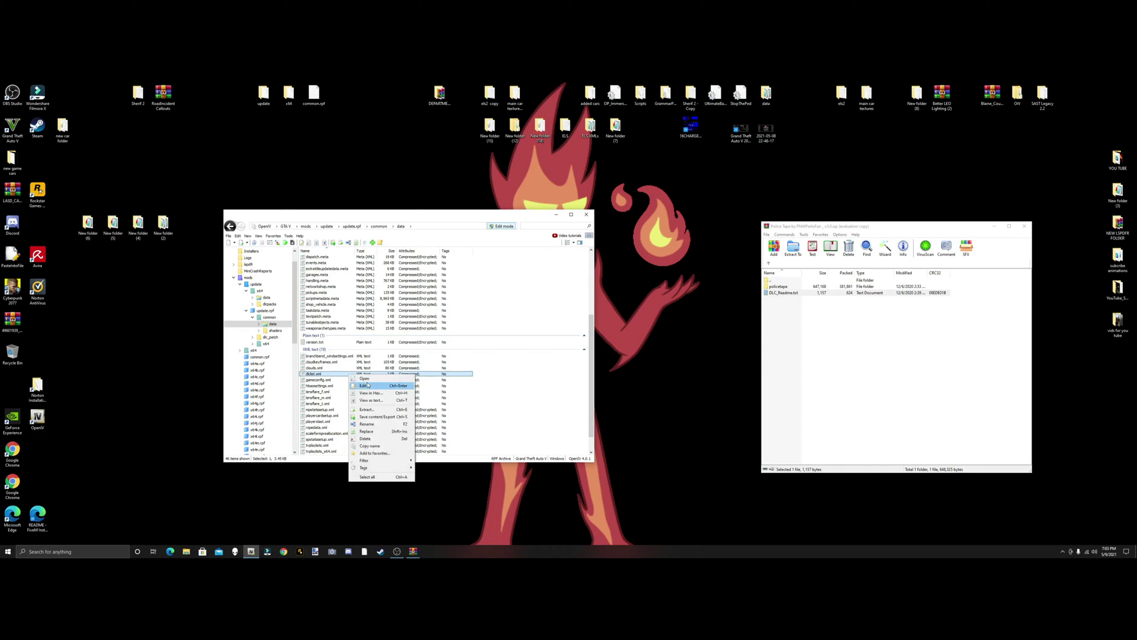
{"action": "left_click", "coordinate": [367, 385]}
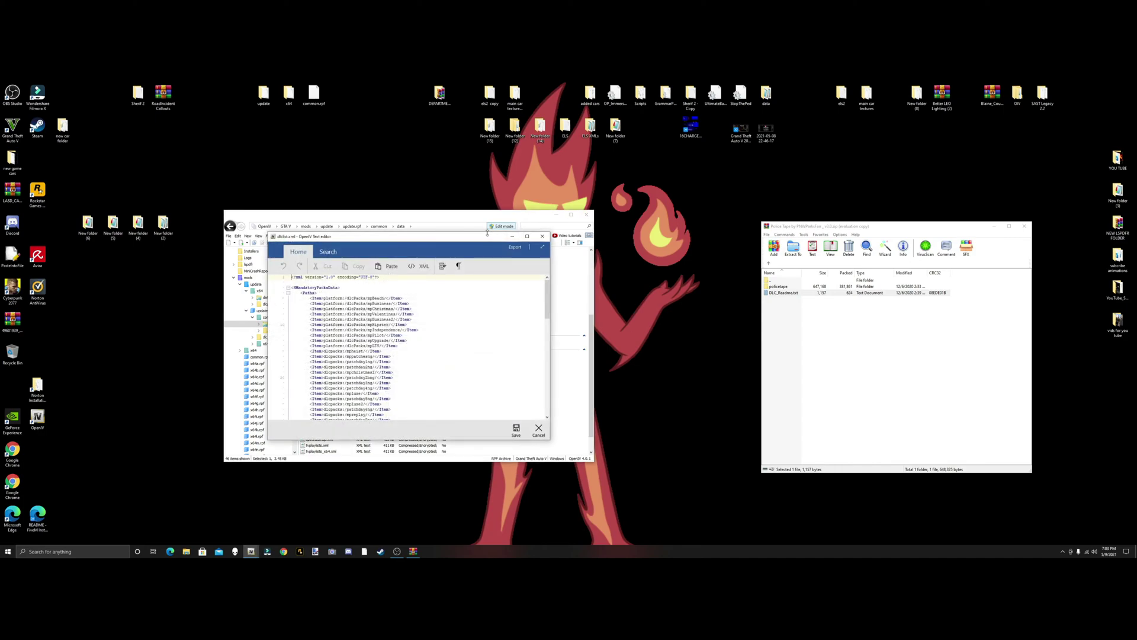
{"action": "left_click_drag", "start_coordinate": [519, 236], "coordinate": [508, 215]}
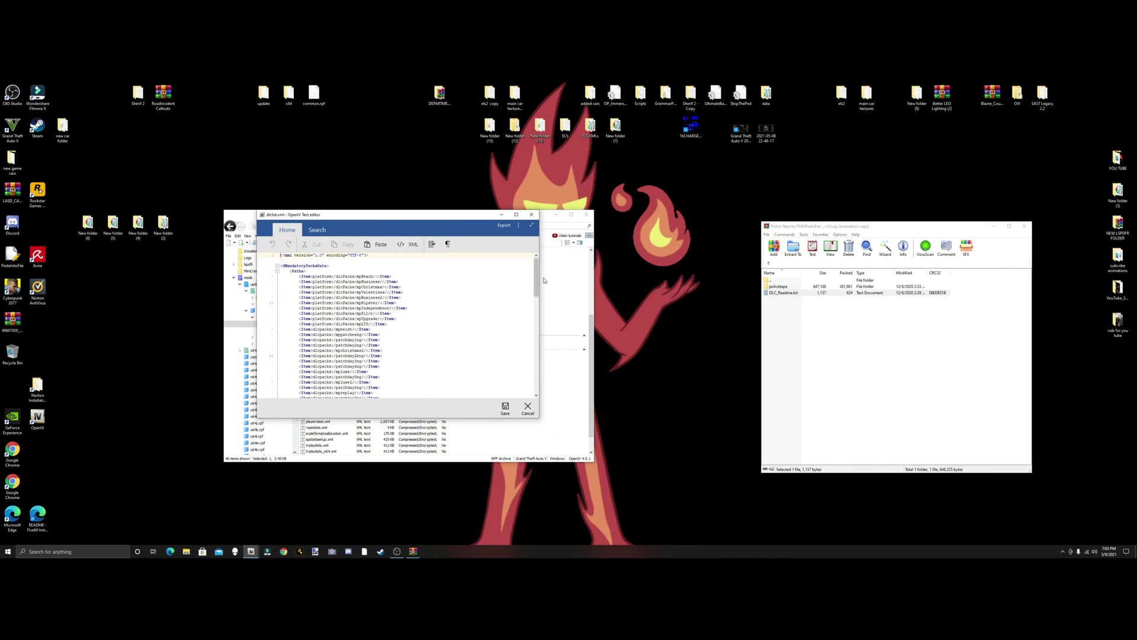
{"action": "left_click_drag", "start_coordinate": [536, 279], "coordinate": [534, 375]}
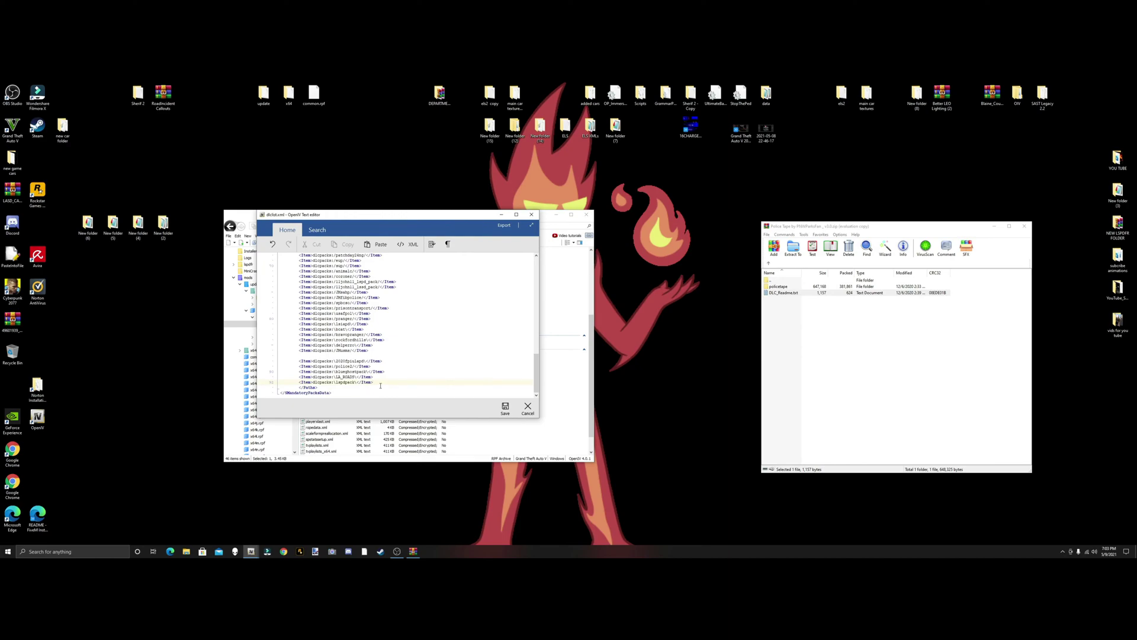
Step: Add the <Item>dlcpacks:/policetape/</Item> line after lspdpack, match its indentation and save
{"action": "key", "text": "Return"}
{"action": "right_click", "coordinate": [318, 386]}
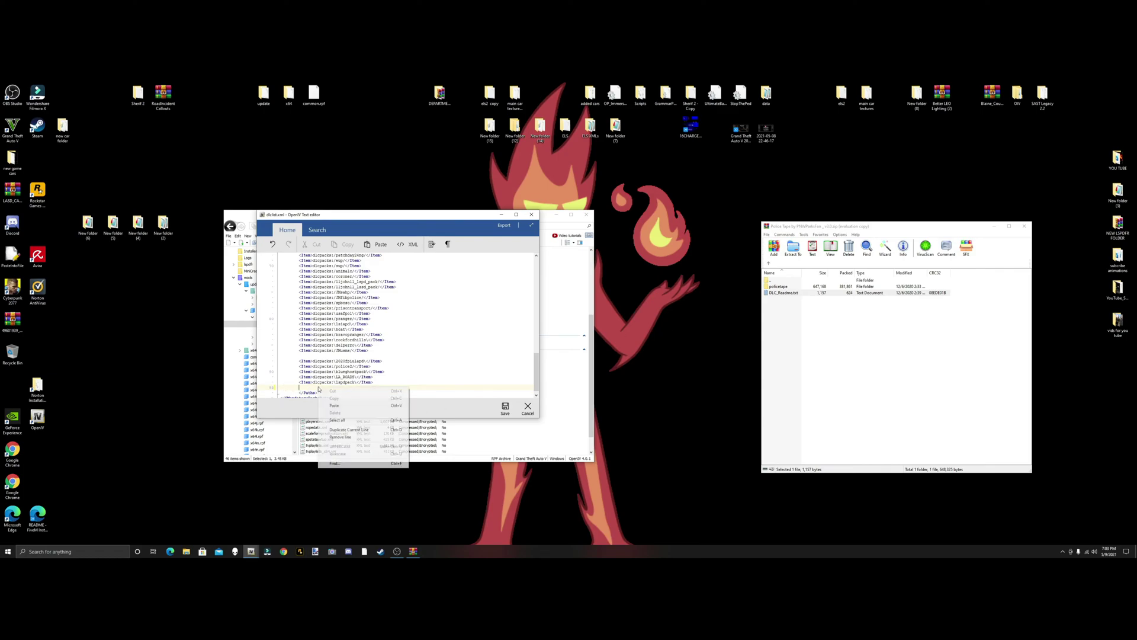
{"action": "left_click", "coordinate": [330, 408]}
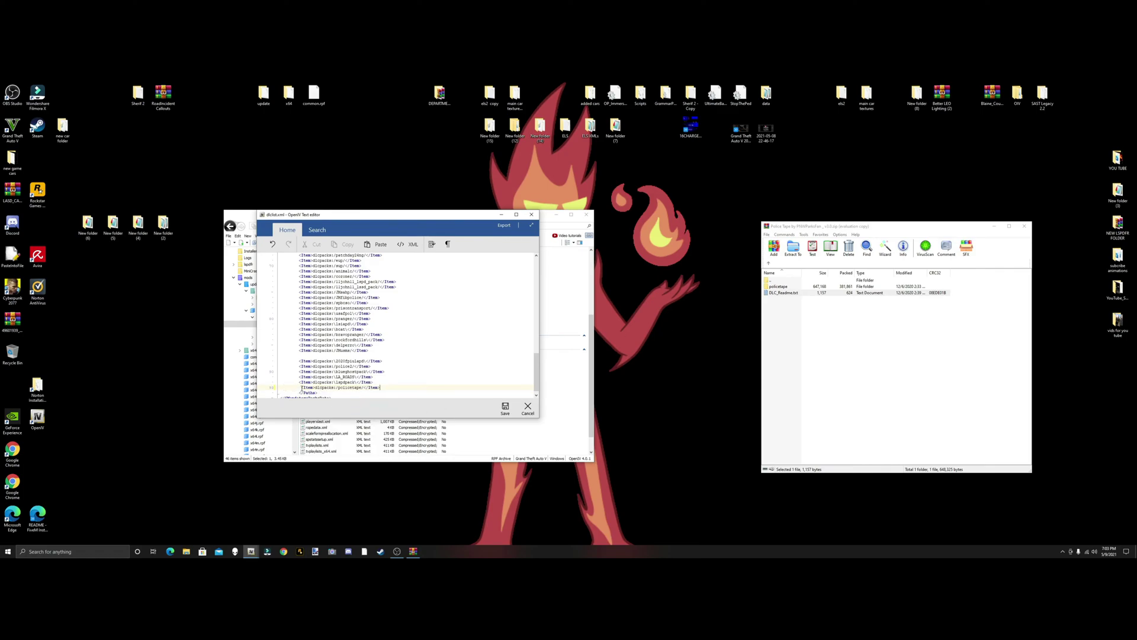
{"action": "key", "text": "BackSpace"}
{"action": "key", "text": "BackSpace"}
{"action": "key", "text": "BackSpace"}
{"action": "key", "text": "BackSpace"}
{"action": "key", "text": "BackSpace"}
{"action": "key", "text": "Tab"}
{"action": "left_click", "coordinate": [505, 409]}
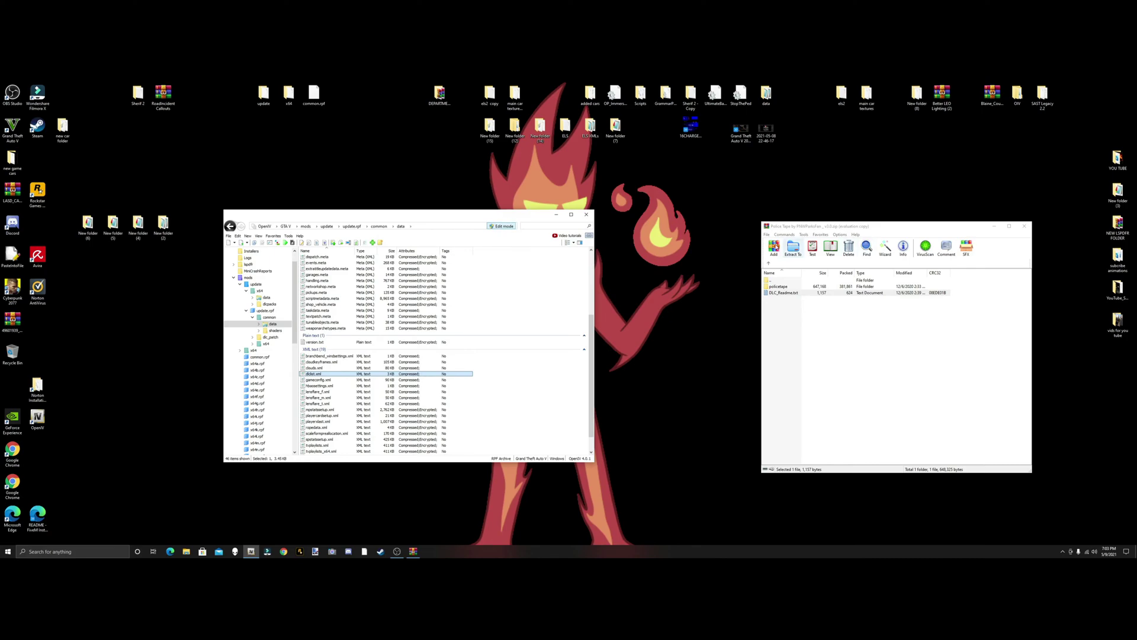
Step: From the archive root, enter Texture Options and open ALT TEXTURES README in Notepad
{"action": "left_click", "coordinate": [770, 264]}
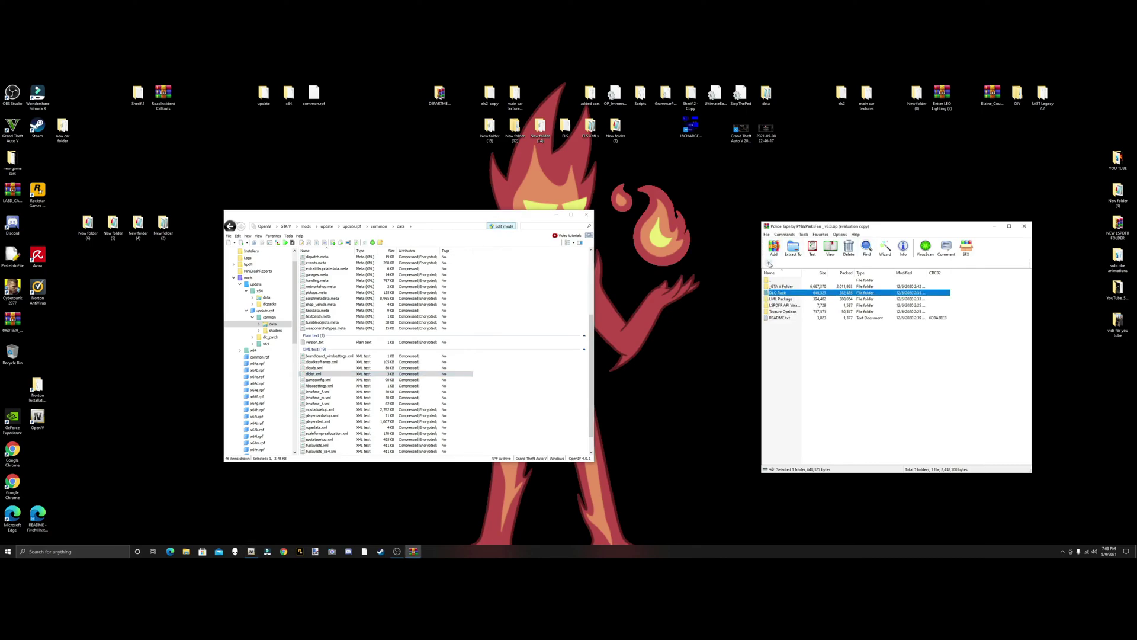
{"action": "double_click", "coordinate": [785, 311]}
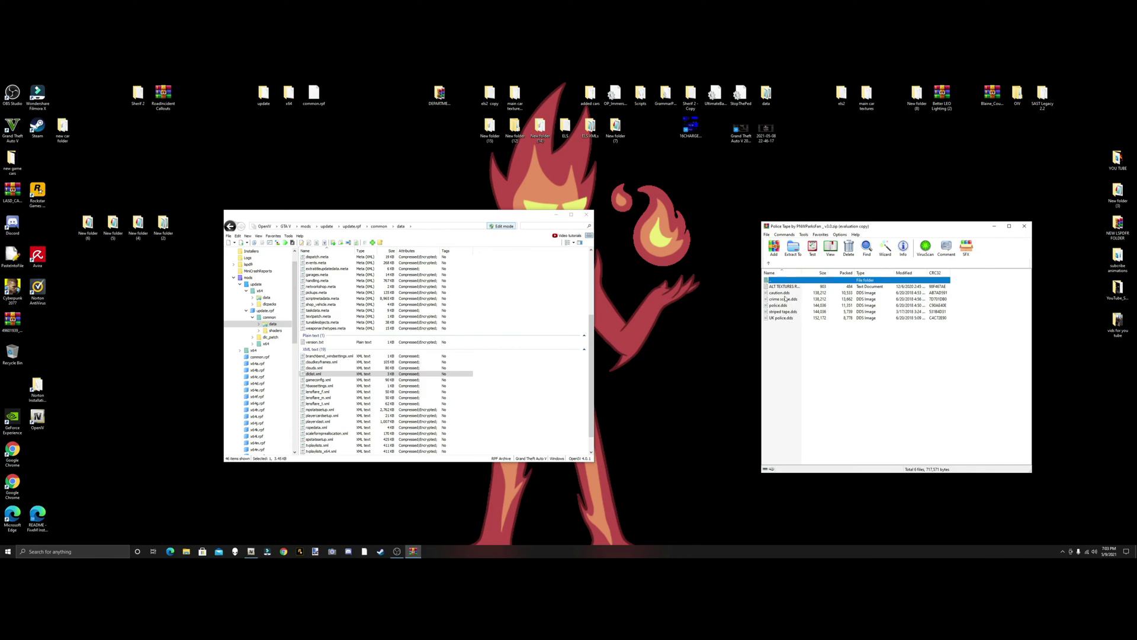
{"action": "left_click", "coordinate": [778, 294]}
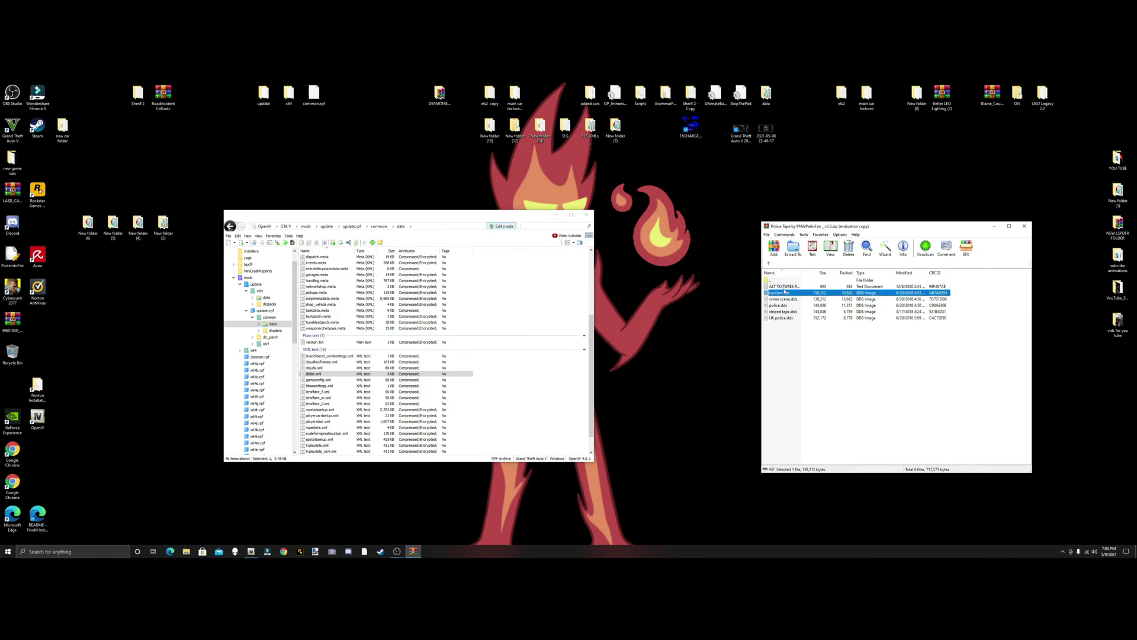
{"action": "double_click", "coordinate": [783, 287]}
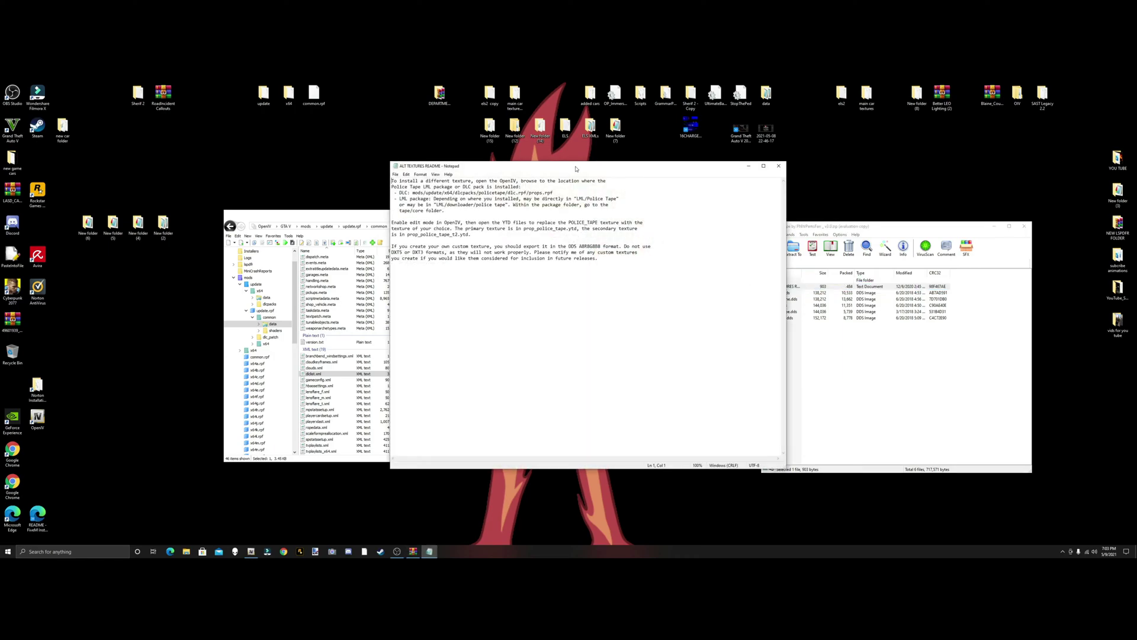
Step: Drag the Notepad readme window to the right side of the screen, uncovering OpenIV
{"action": "left_click_drag", "start_coordinate": [576, 167], "coordinate": [796, 189]}
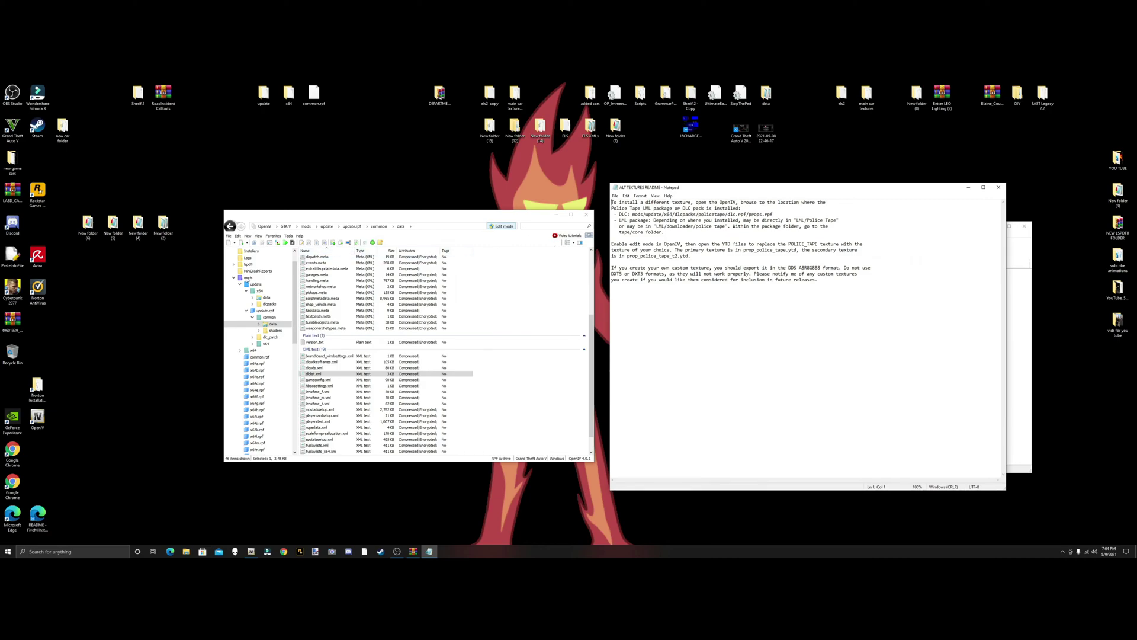
Step: Browse mods update\x64\dlcpacks\policetape\dlc.rpf\props.rpf in OpenIV and close the readme
{"action": "left_click", "coordinate": [253, 284]}
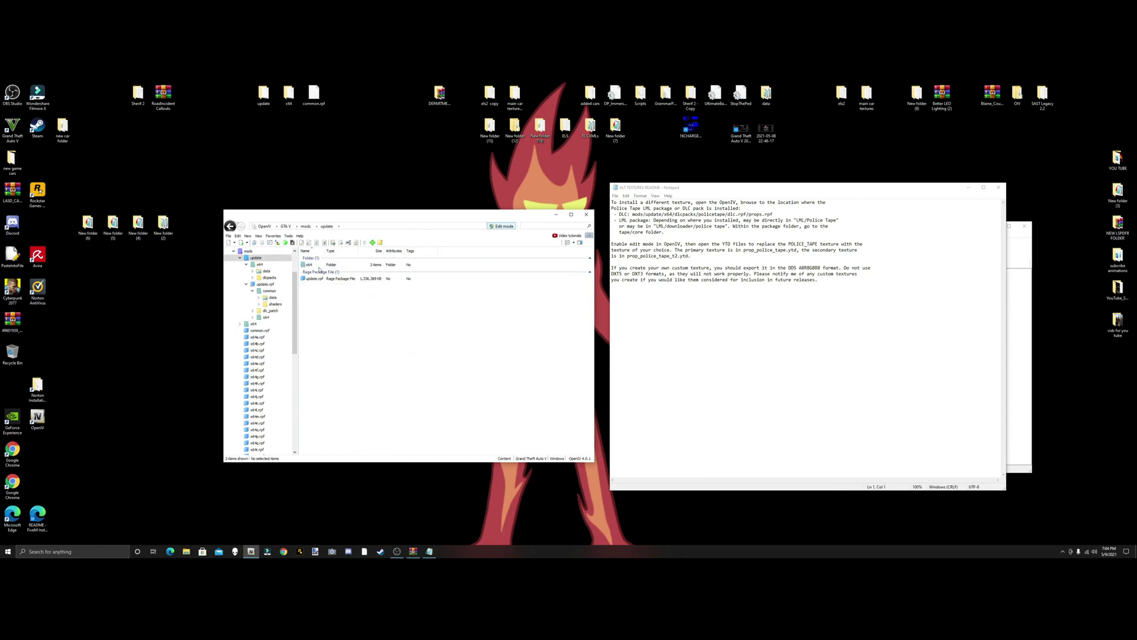
{"action": "double_click", "coordinate": [319, 266]}
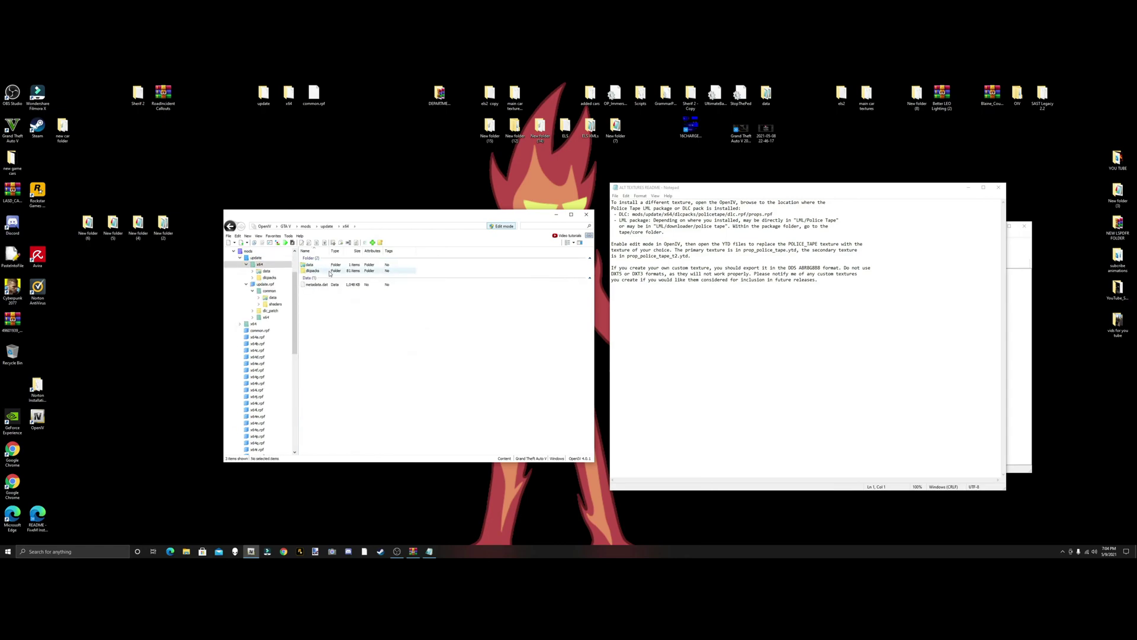
{"action": "double_click", "coordinate": [327, 270]}
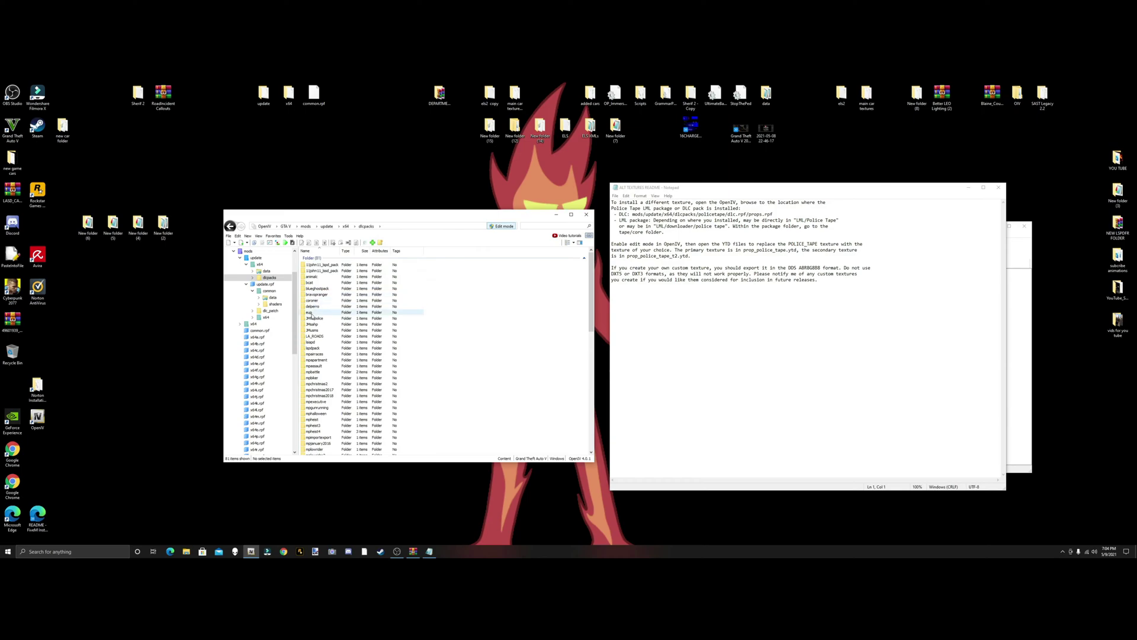
{"action": "scroll", "coordinate": [342, 332], "scroll_direction": "down", "scroll_amount": 9}
{"action": "scroll", "coordinate": [342, 336], "scroll_direction": "down", "scroll_amount": 7}
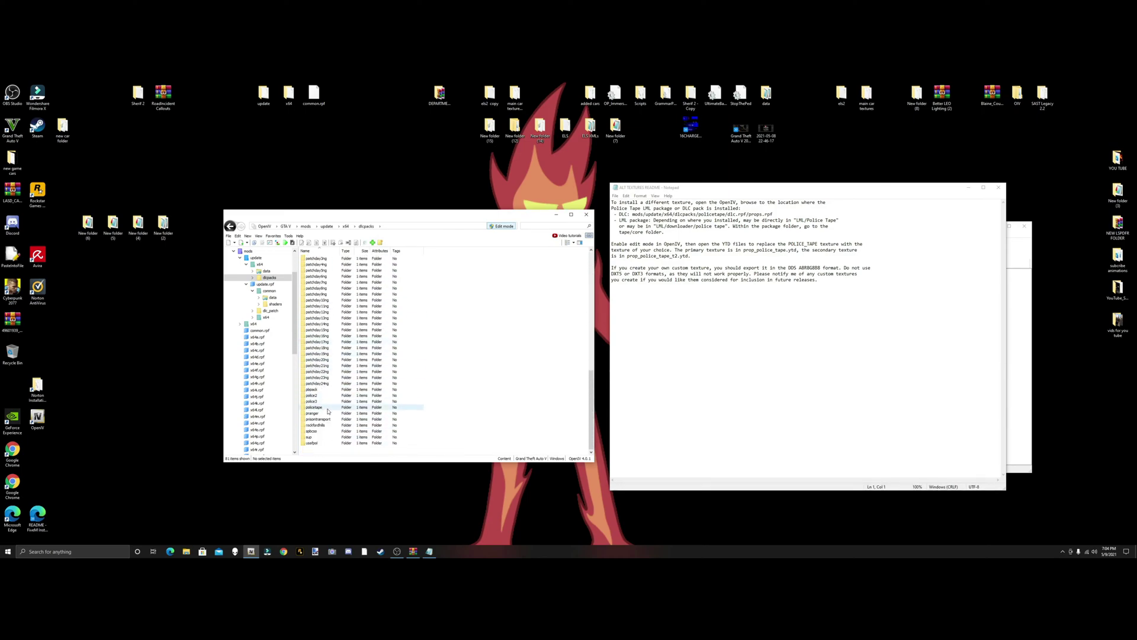
{"action": "double_click", "coordinate": [328, 410]}
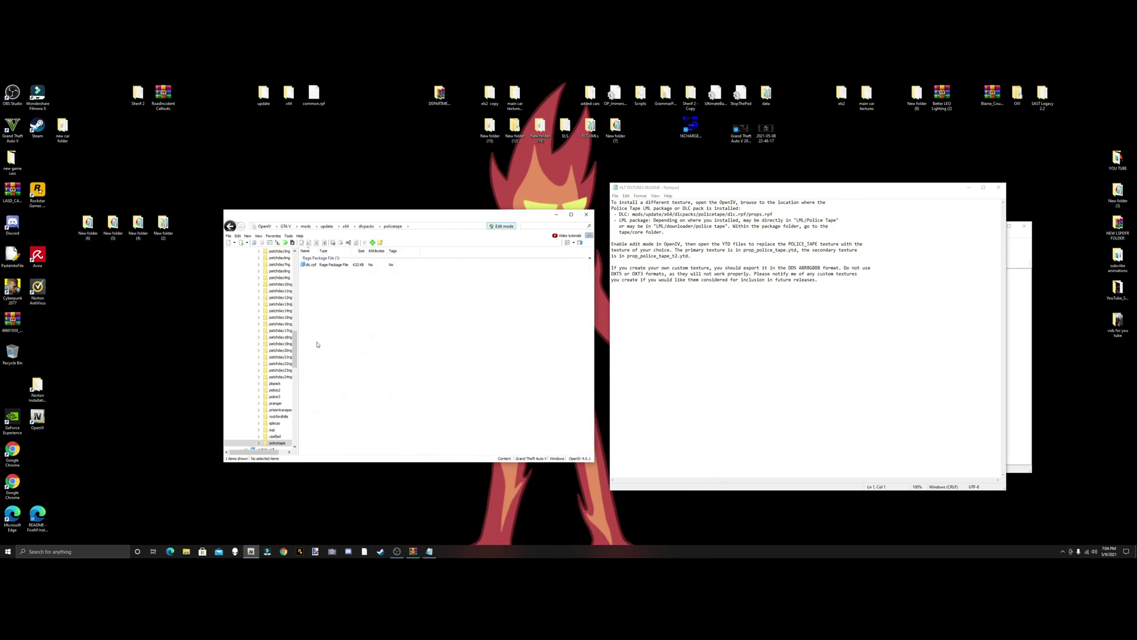
{"action": "double_click", "coordinate": [326, 265]}
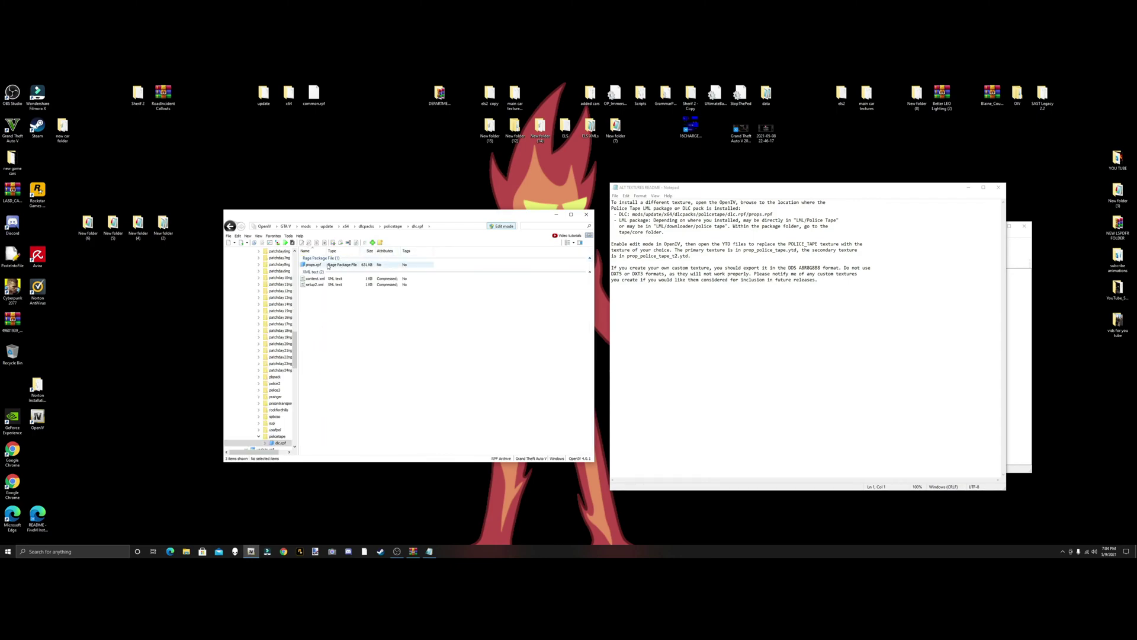
{"action": "double_click", "coordinate": [327, 265]}
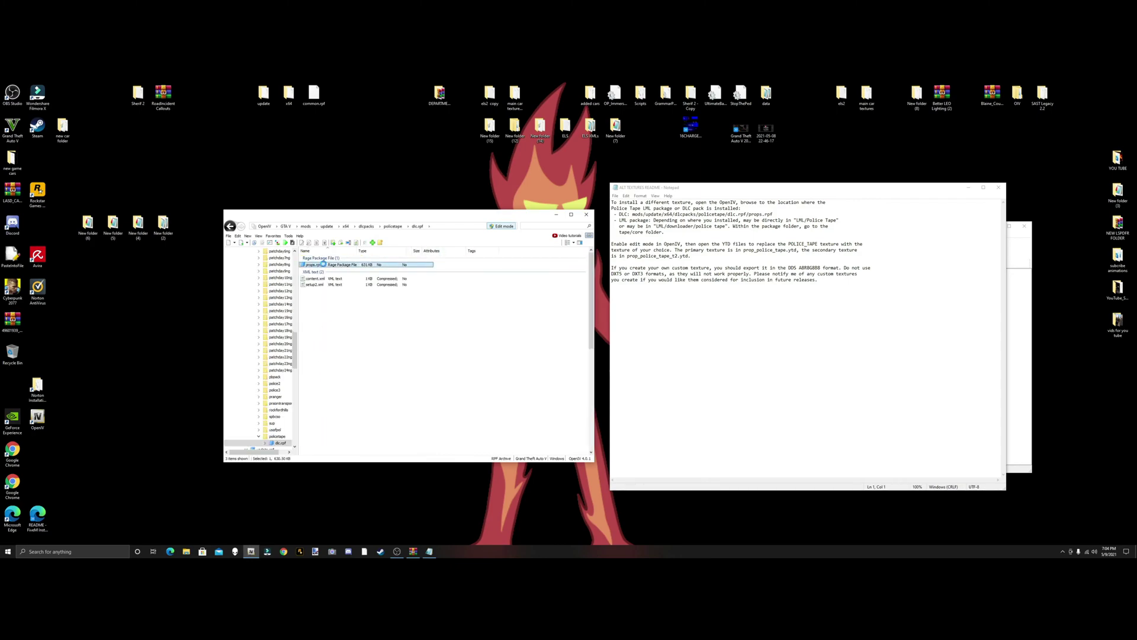
{"action": "left_click", "coordinate": [999, 187]}
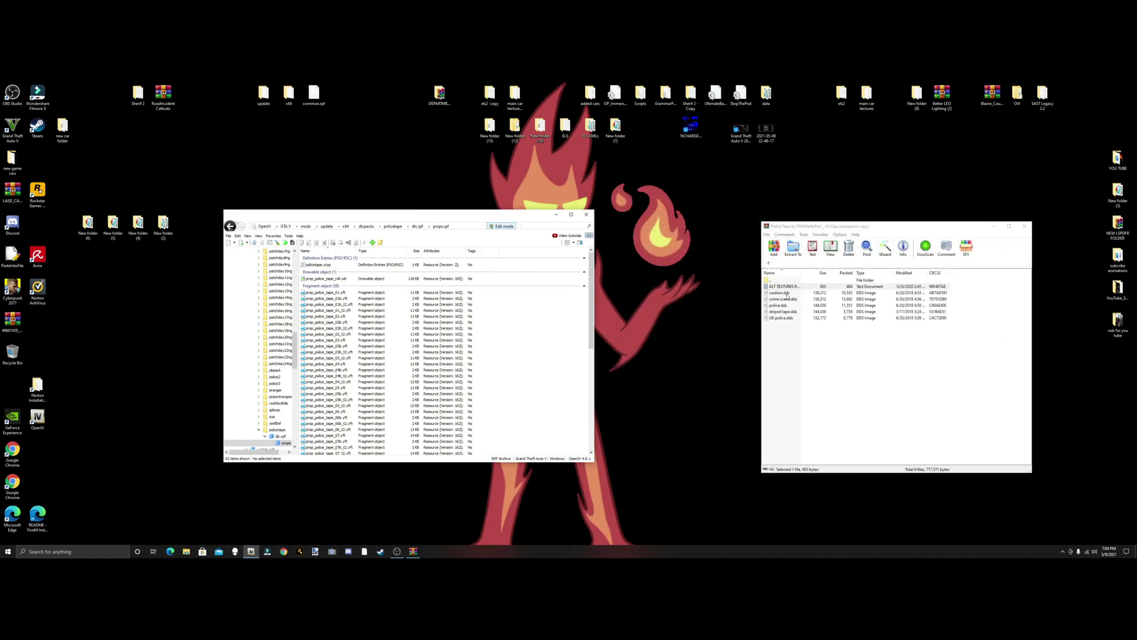
Step: Preview caution.dds from the archive, then close the image viewer
{"action": "double_click", "coordinate": [782, 293]}
{"action": "left_click", "coordinate": [869, 115]}
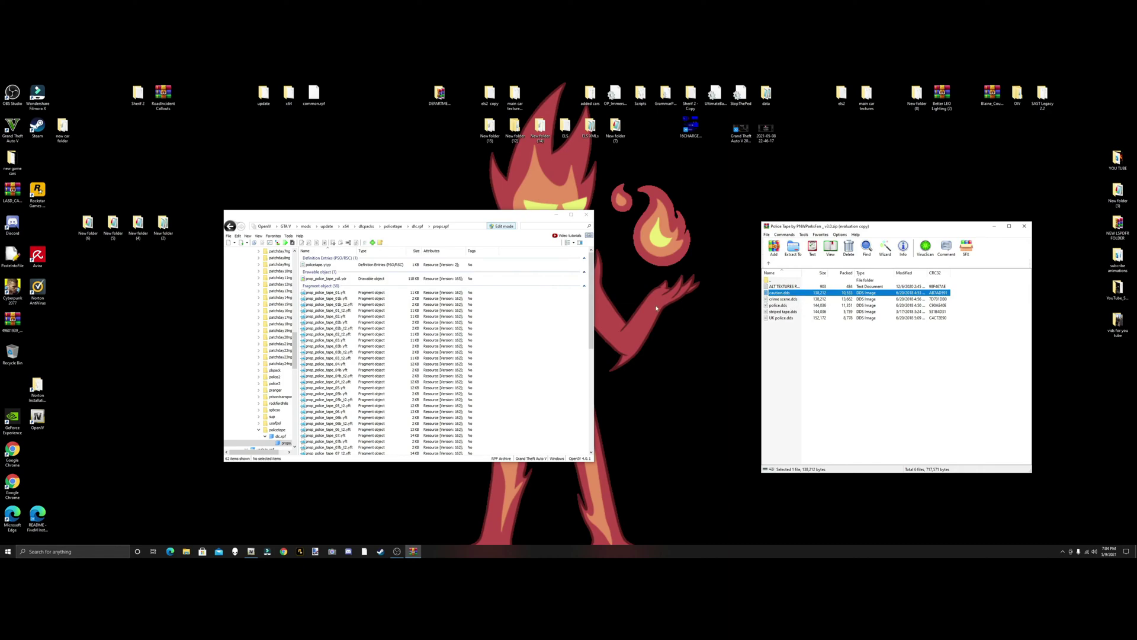
{"action": "left_click", "coordinate": [591, 317]}
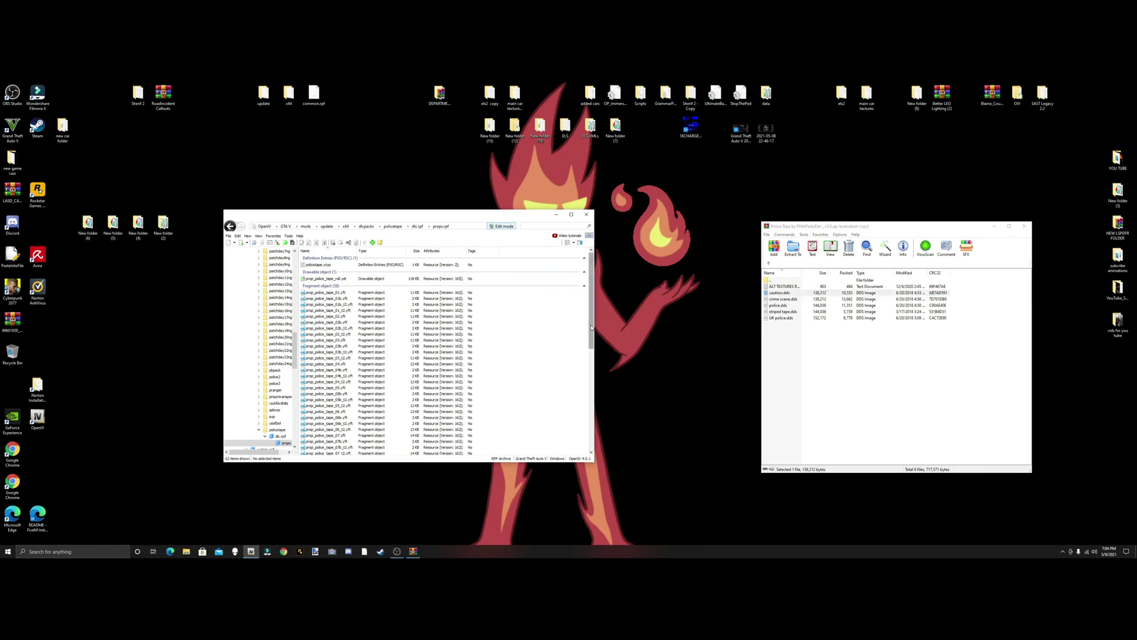
{"action": "left_click_drag", "start_coordinate": [591, 317], "coordinate": [592, 417]}
{"action": "scroll", "coordinate": [596, 417], "scroll_direction": "up", "scroll_amount": 10}
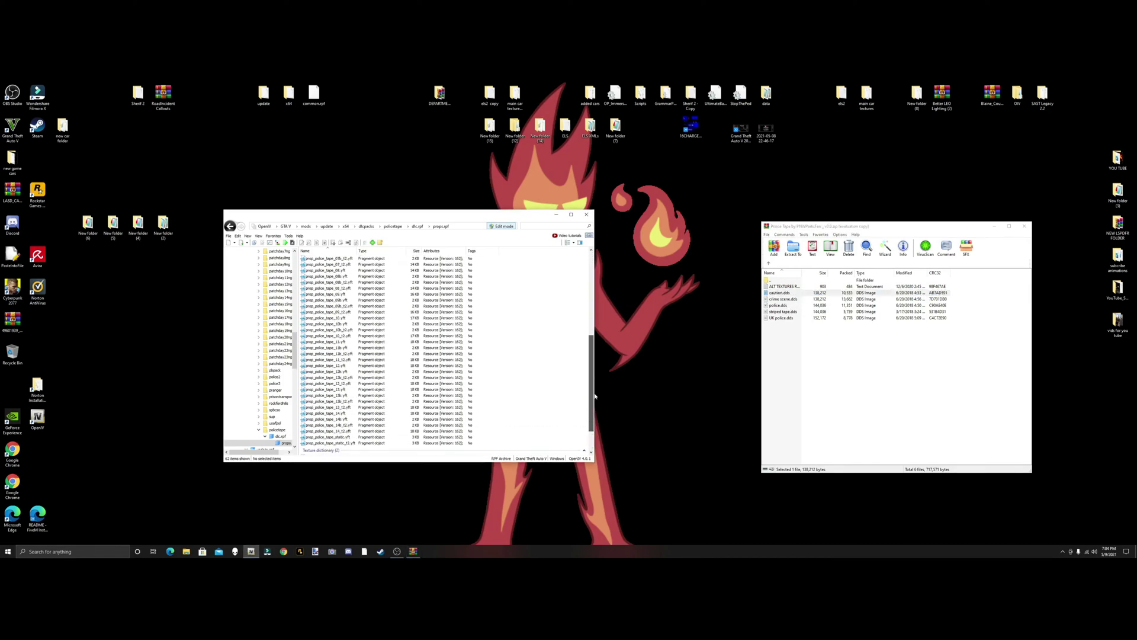
Step: Reopen ALT TEXTURES README and scroll OpenIV's props.rpf list to the bottom
{"action": "double_click", "coordinate": [785, 287]}
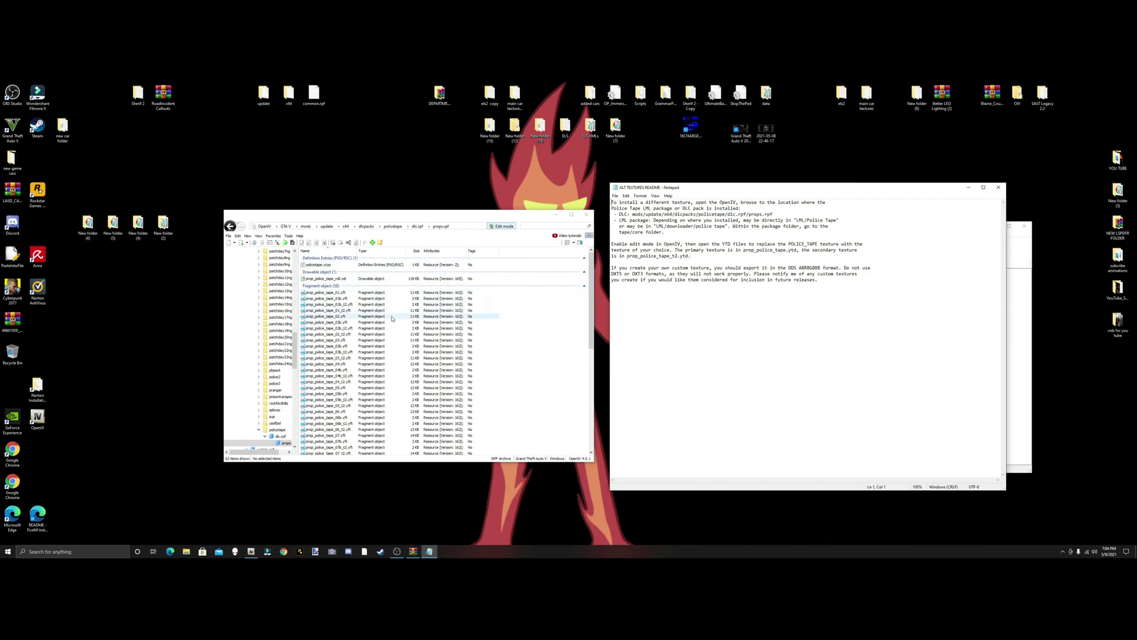
{"action": "left_click", "coordinate": [583, 321]}
{"action": "scroll", "coordinate": [582, 322], "scroll_direction": "down", "scroll_amount": 10}
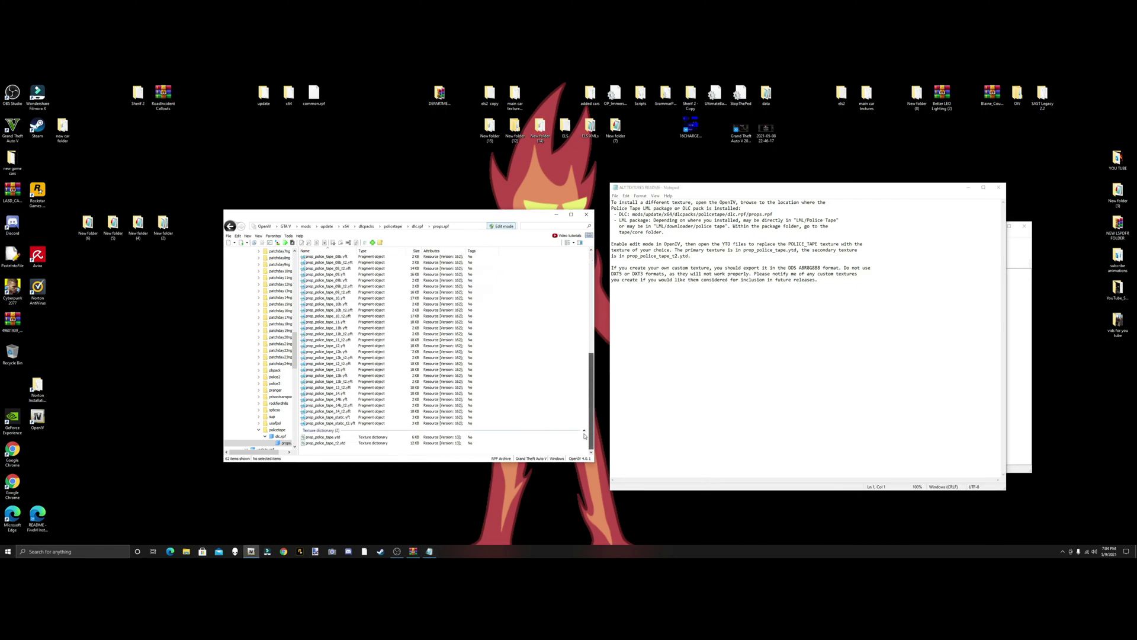
Step: Open prop_police_tape.ytd in the texture editor and extract caution.dds to the desktop
{"action": "double_click", "coordinate": [323, 437]}
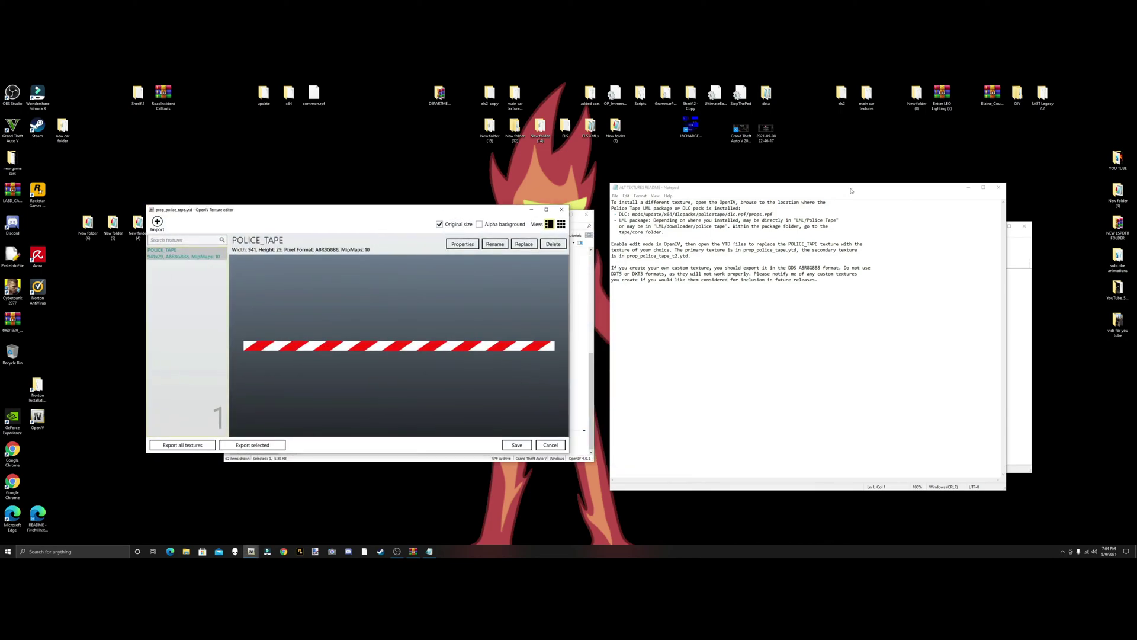
{"action": "left_click", "coordinate": [1002, 189]}
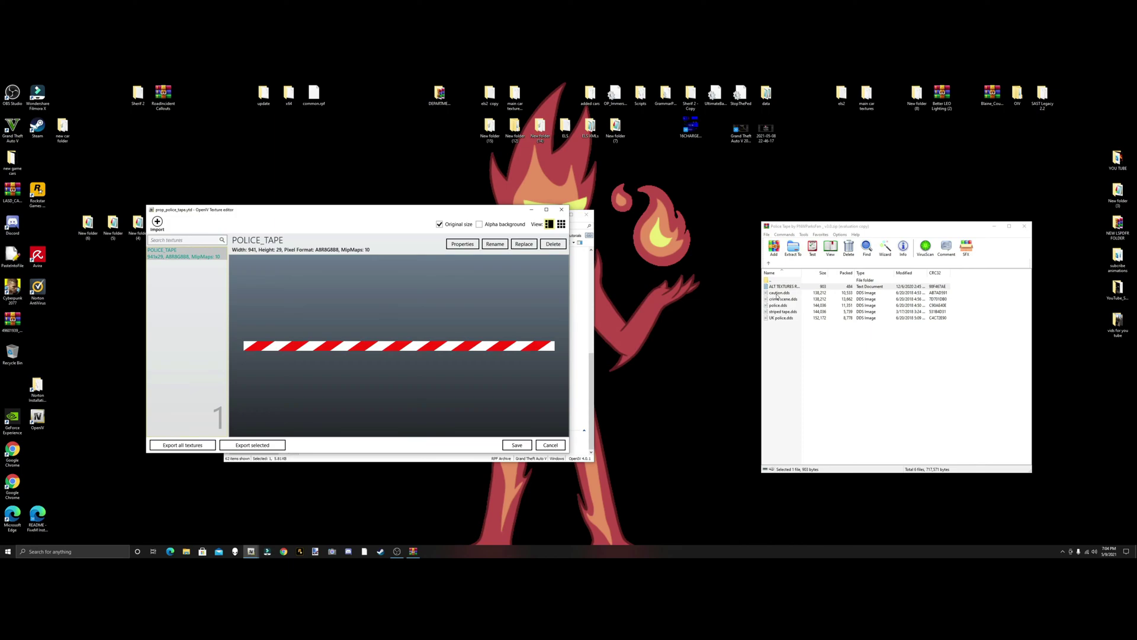
{"action": "left_click_drag", "start_coordinate": [779, 293], "coordinate": [748, 189]}
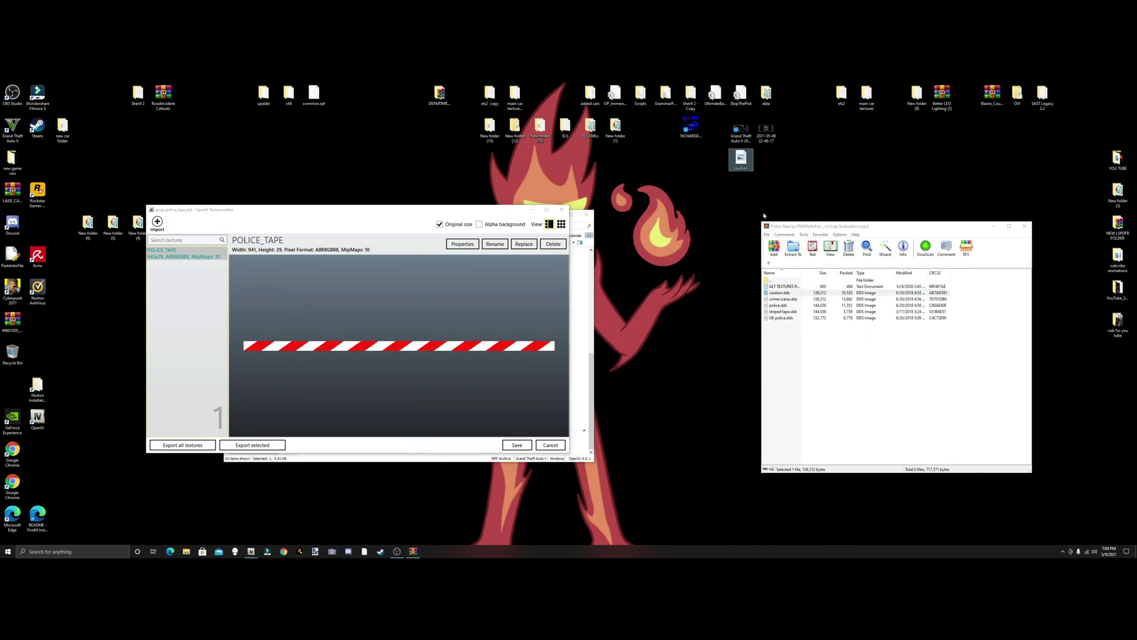
{"action": "left_click", "coordinate": [1024, 225]}
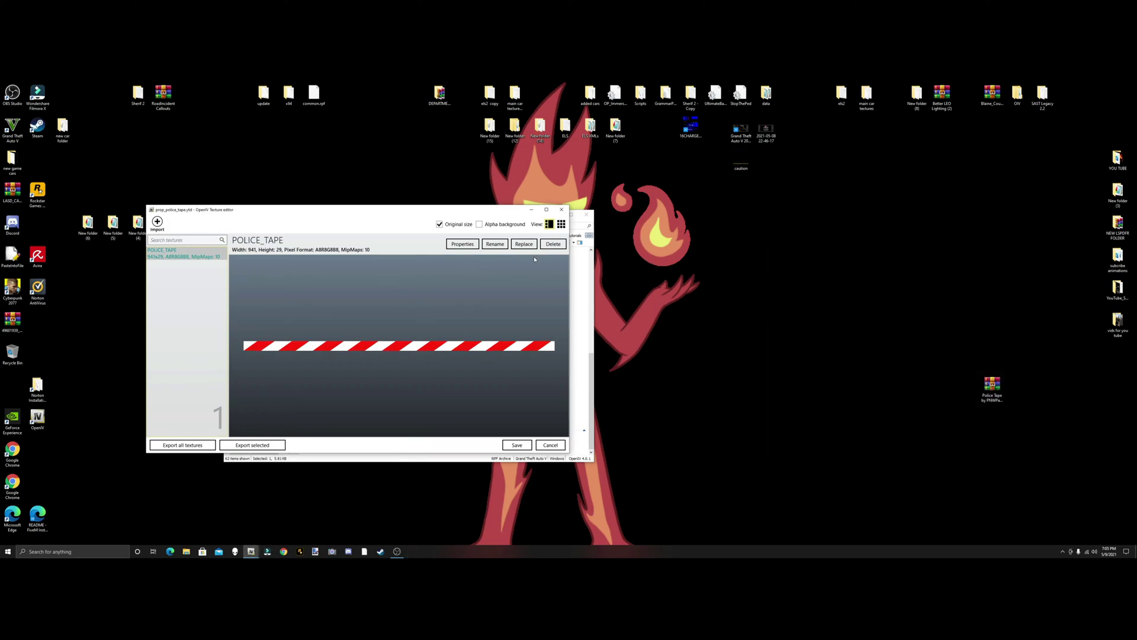
Step: Replace the POLICE_TAPE texture with the desktop caution image and save
{"action": "left_click", "coordinate": [524, 244]}
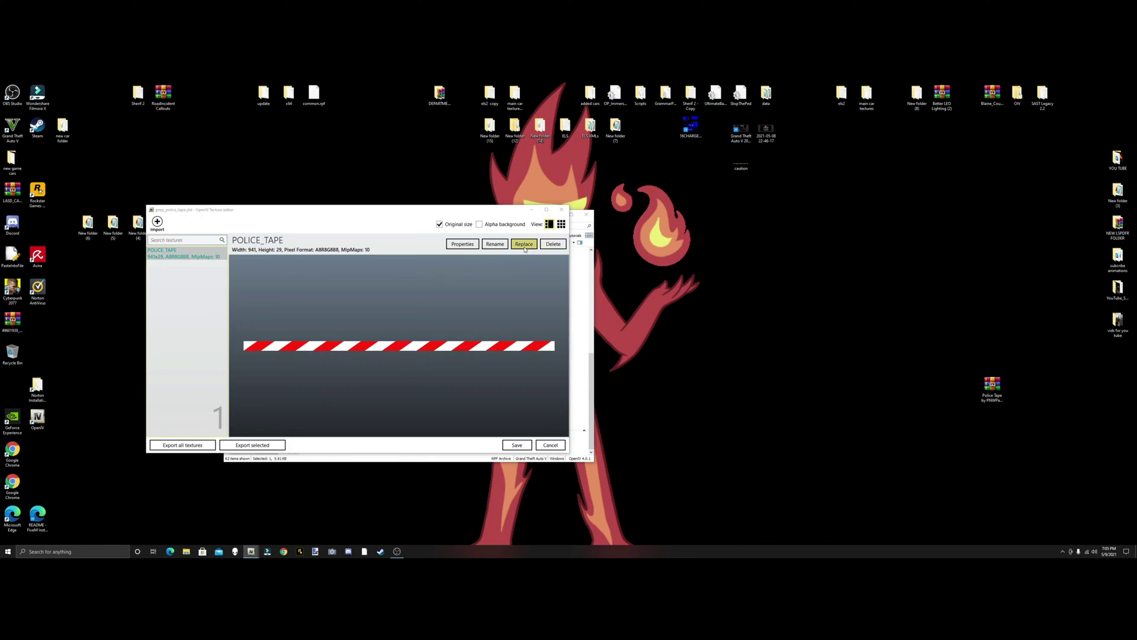
{"action": "left_click", "coordinate": [173, 267]}
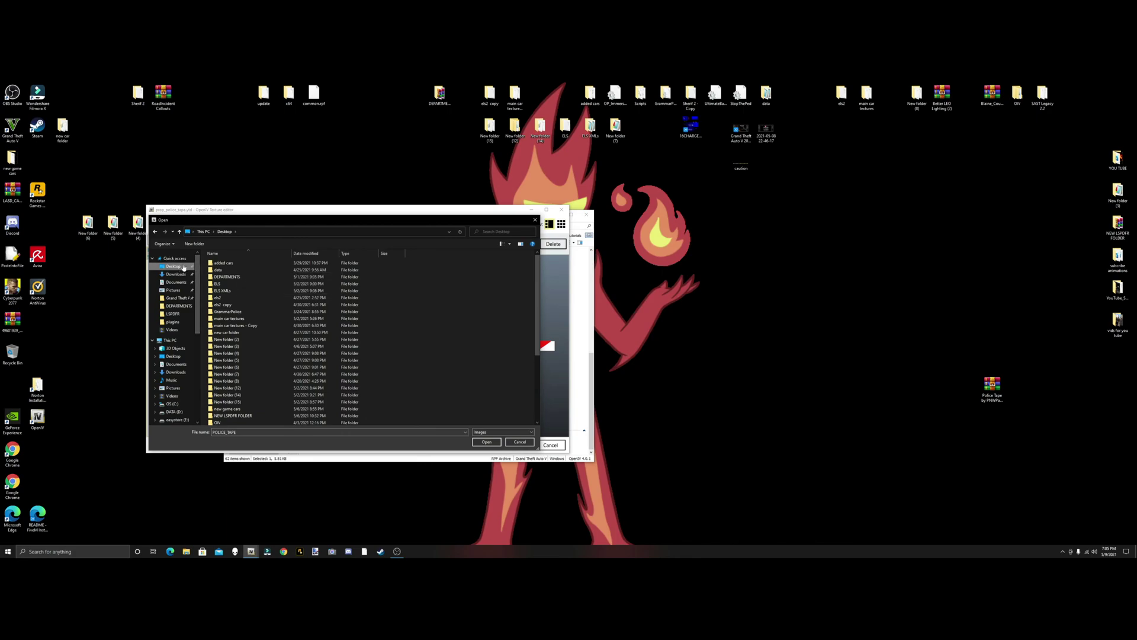
{"action": "scroll", "coordinate": [240, 326], "scroll_direction": "down", "scroll_amount": 5}
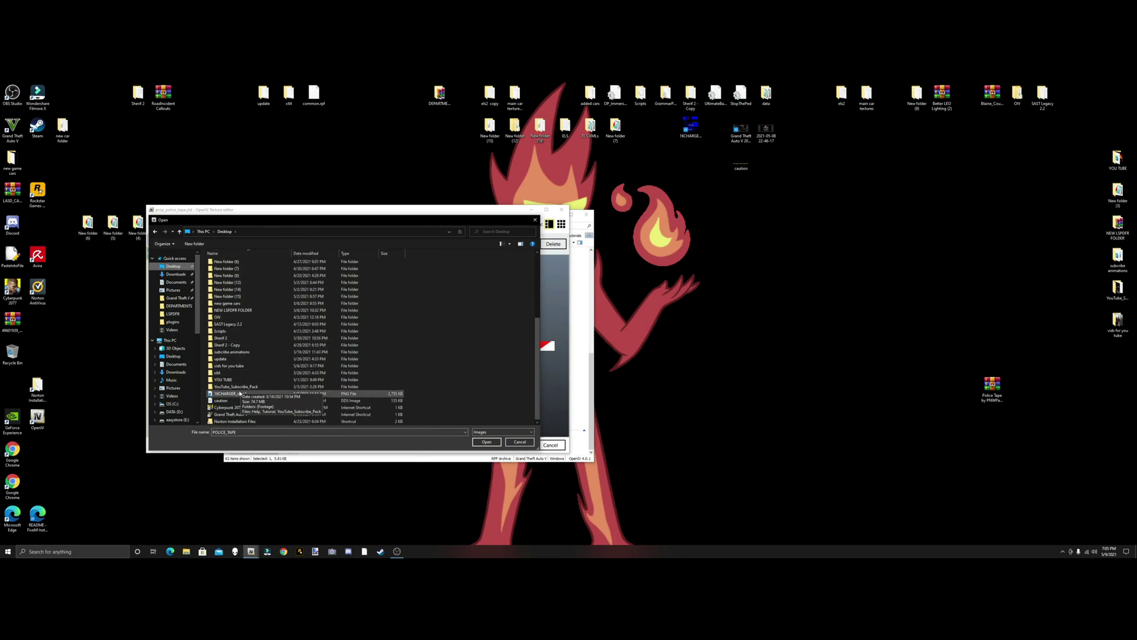
{"action": "left_click", "coordinate": [235, 403]}
{"action": "double_click", "coordinate": [236, 402]}
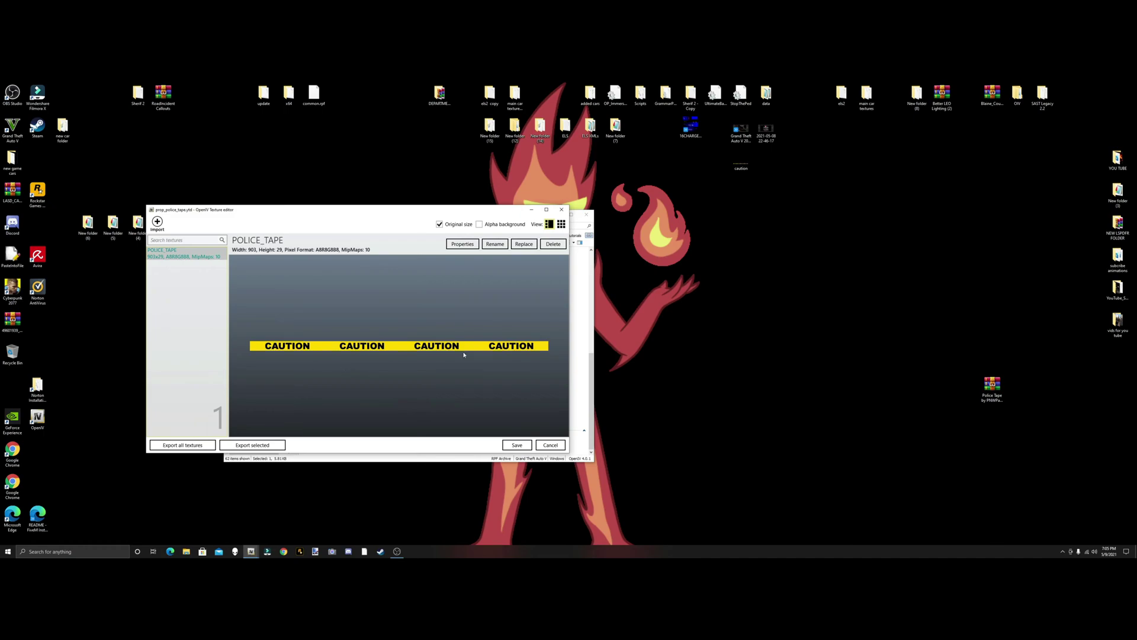
{"action": "left_click", "coordinate": [520, 444]}
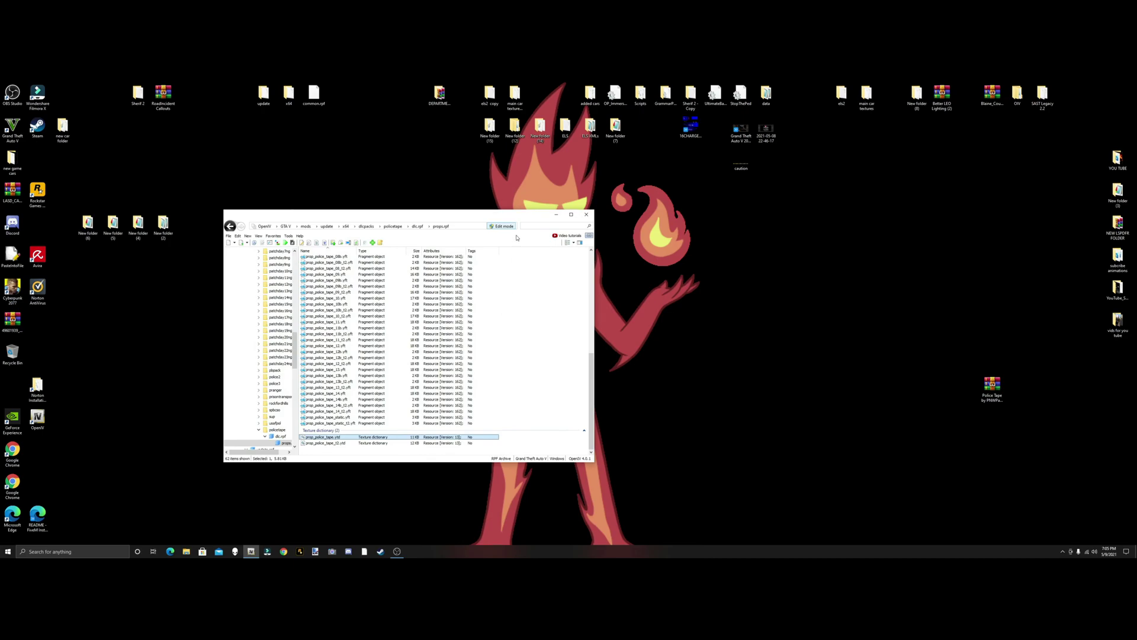
Step: Close the OpenIV window
{"action": "left_click", "coordinate": [587, 214]}
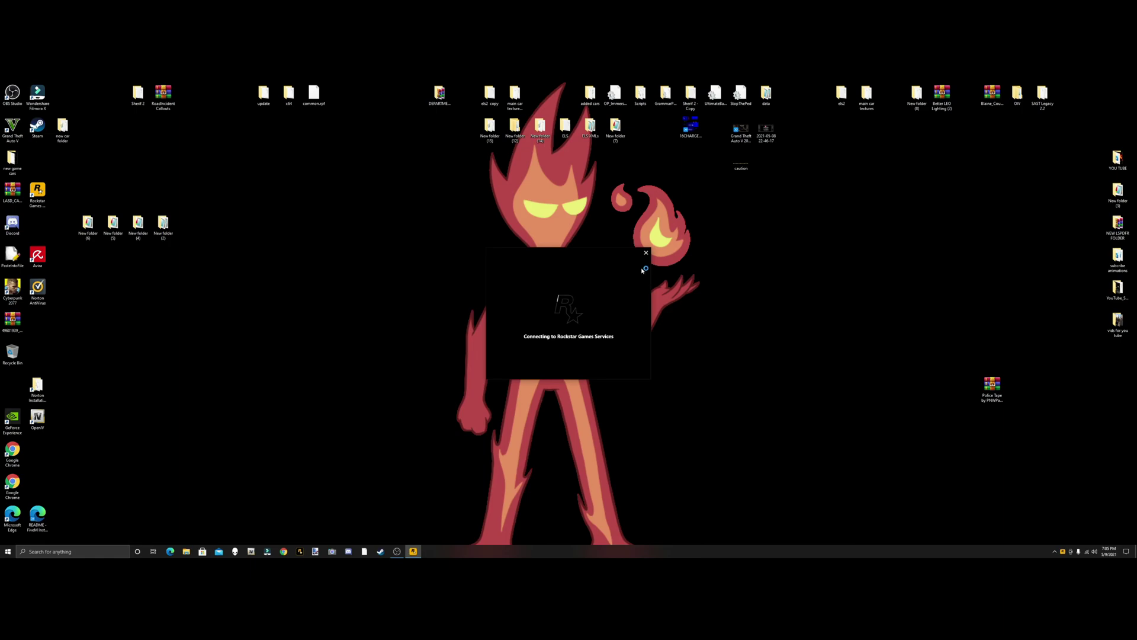
Step: Dismiss the Rockstar window, tick Police Tape under Plugins, then save and launch
{"action": "left_click", "coordinate": [646, 254]}
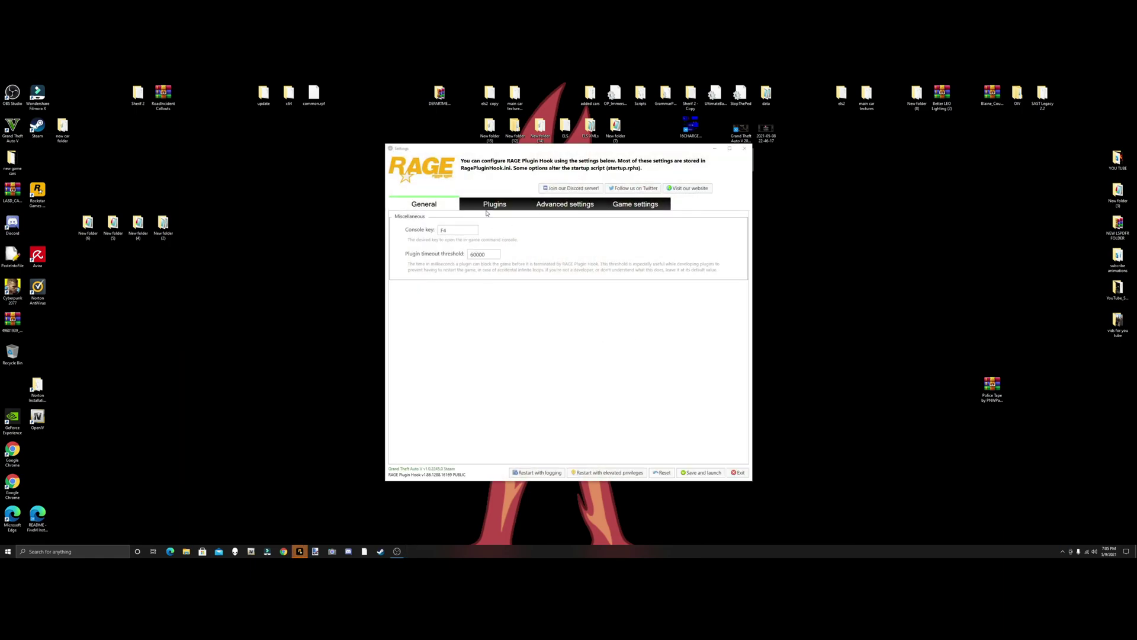
{"action": "left_click", "coordinate": [487, 207]}
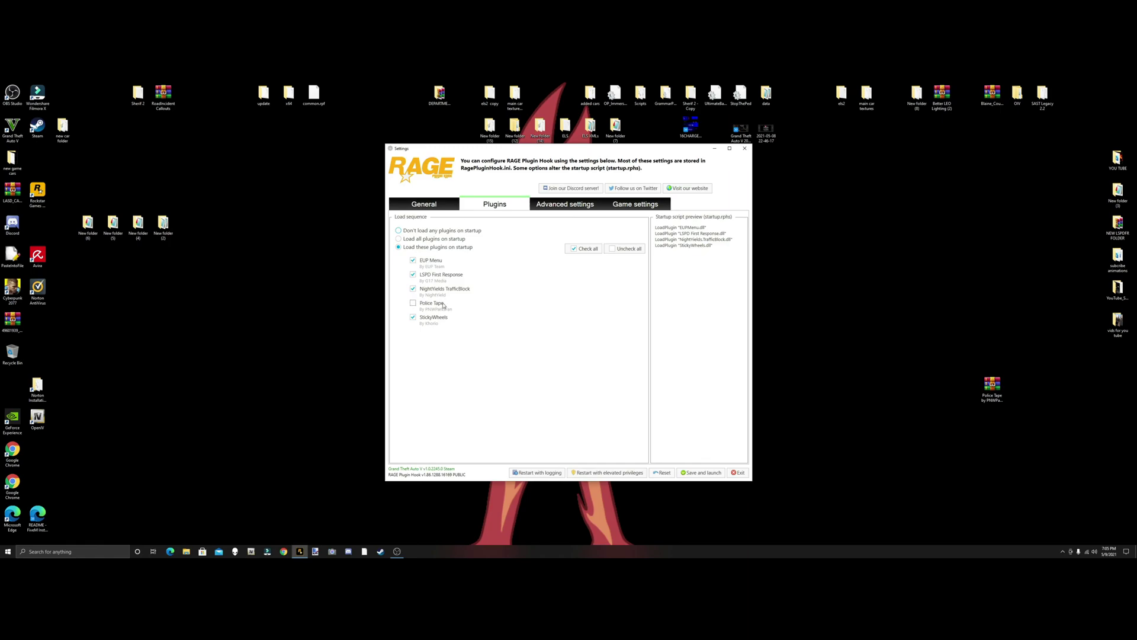
{"action": "left_click", "coordinate": [413, 305]}
{"action": "left_click", "coordinate": [699, 472]}
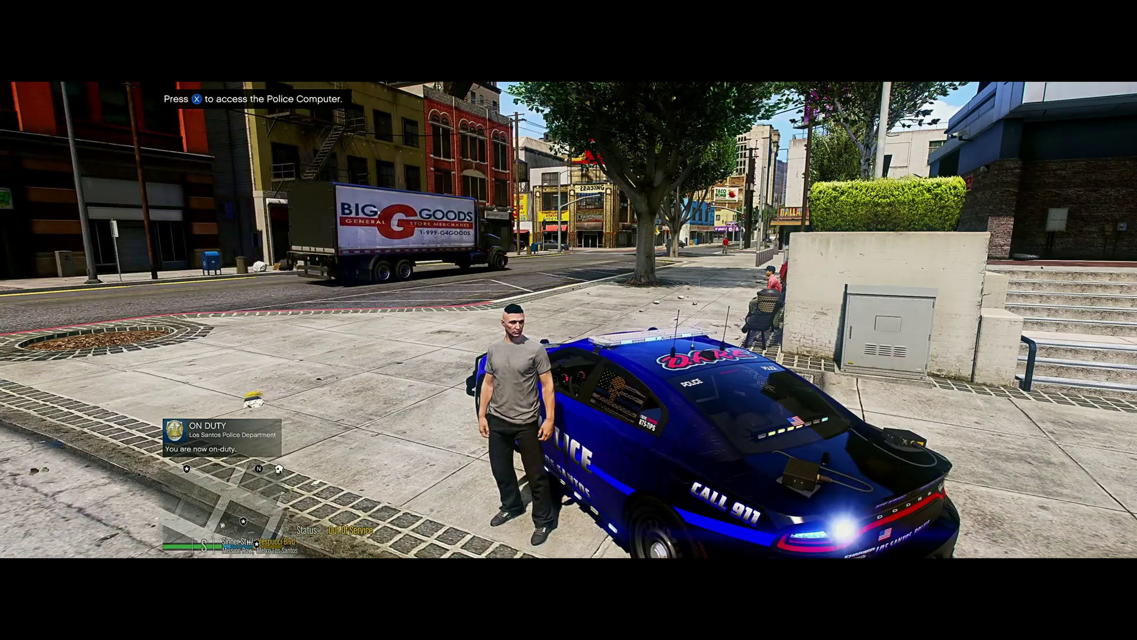
Step: Get into the police cruiser, drive it to Alta St, and step out
{"action": "key", "text": "f"}
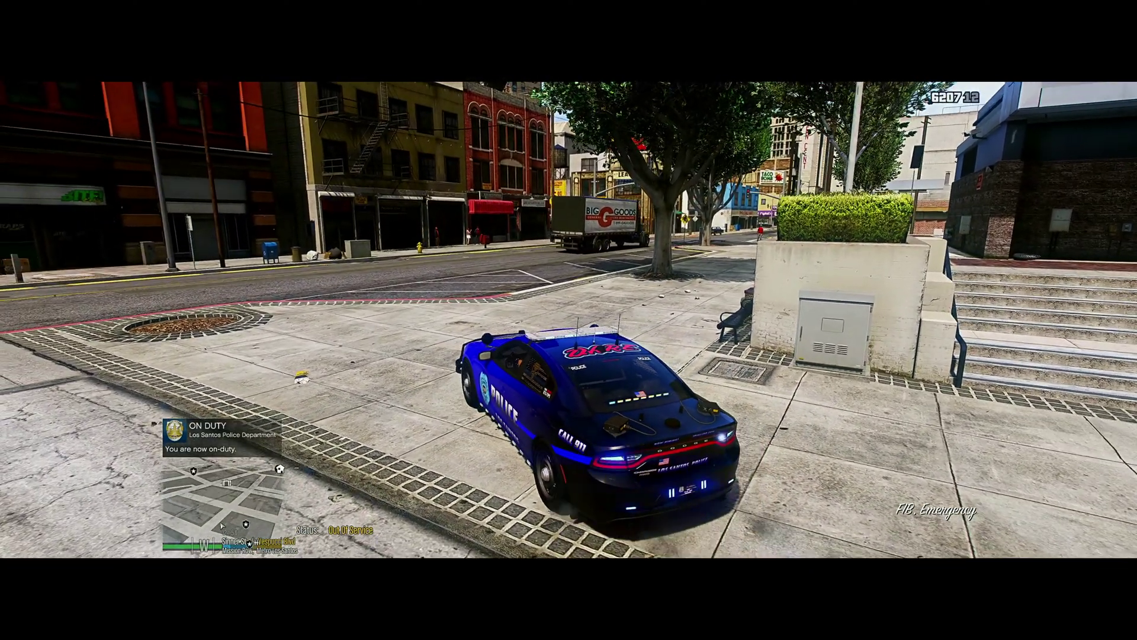
{"action": "key", "text": "w"}
{"action": "key", "text": "d"}
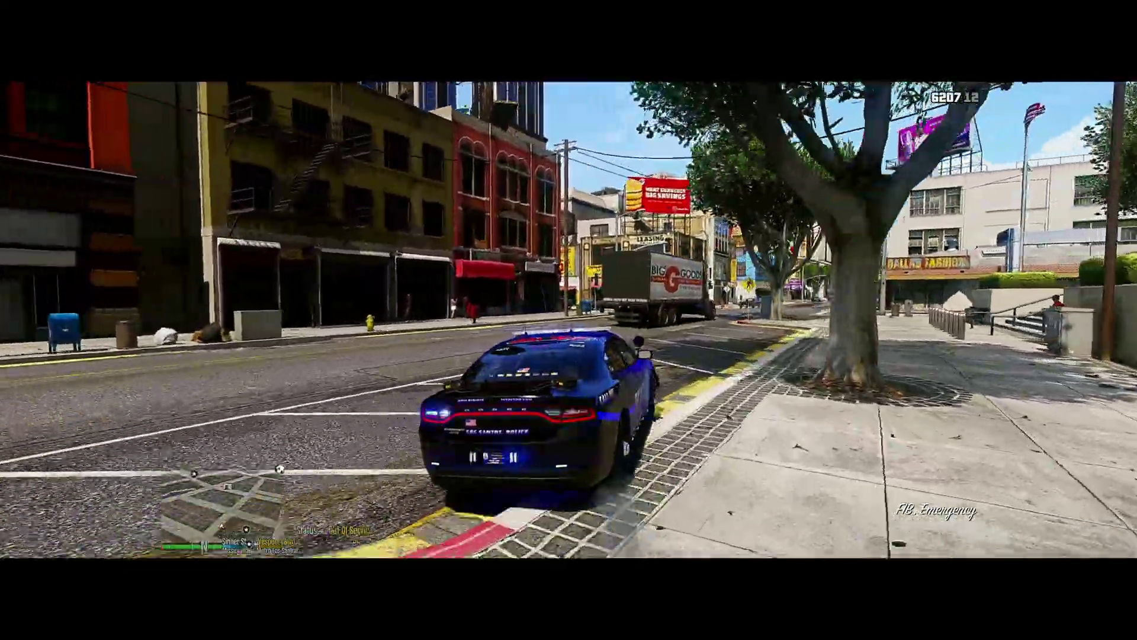
{"action": "key", "text": "d"}
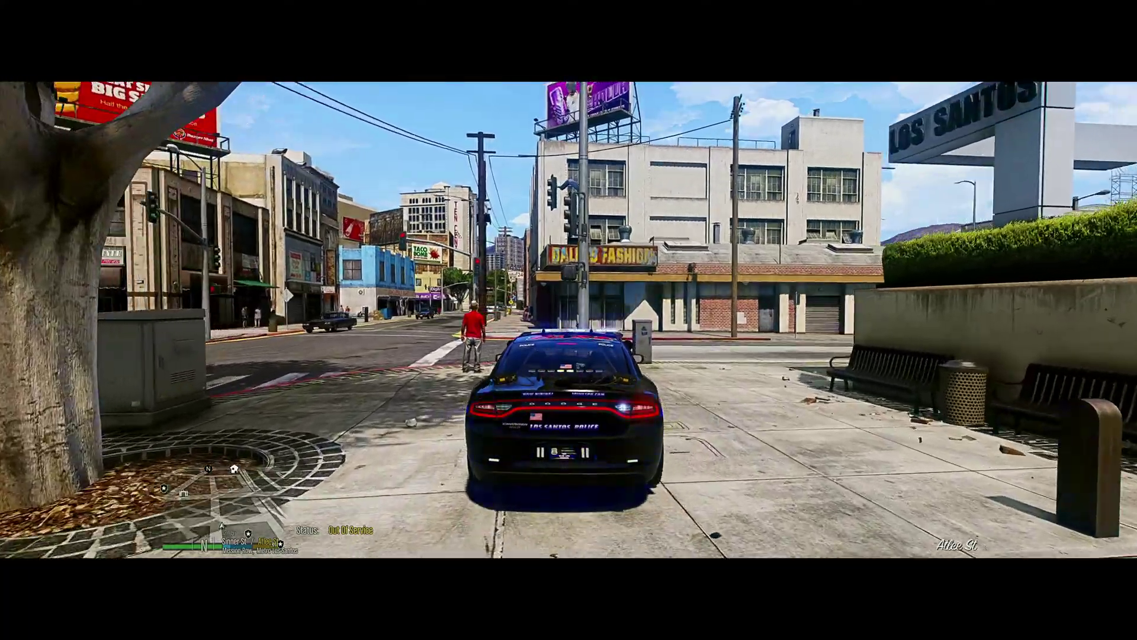
{"action": "key", "text": "f"}
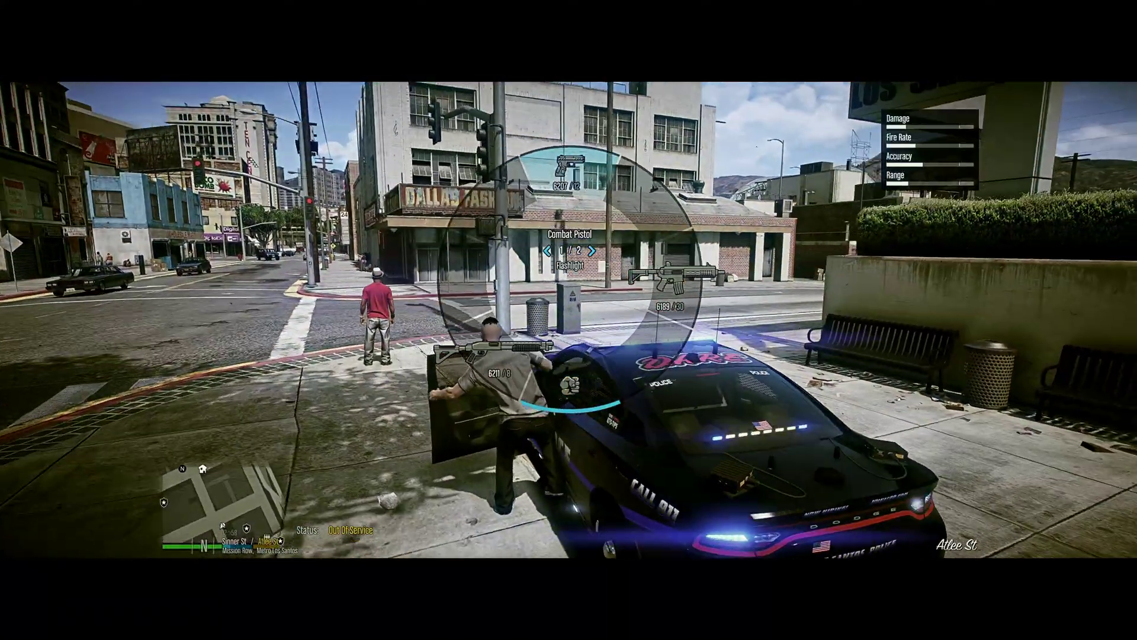